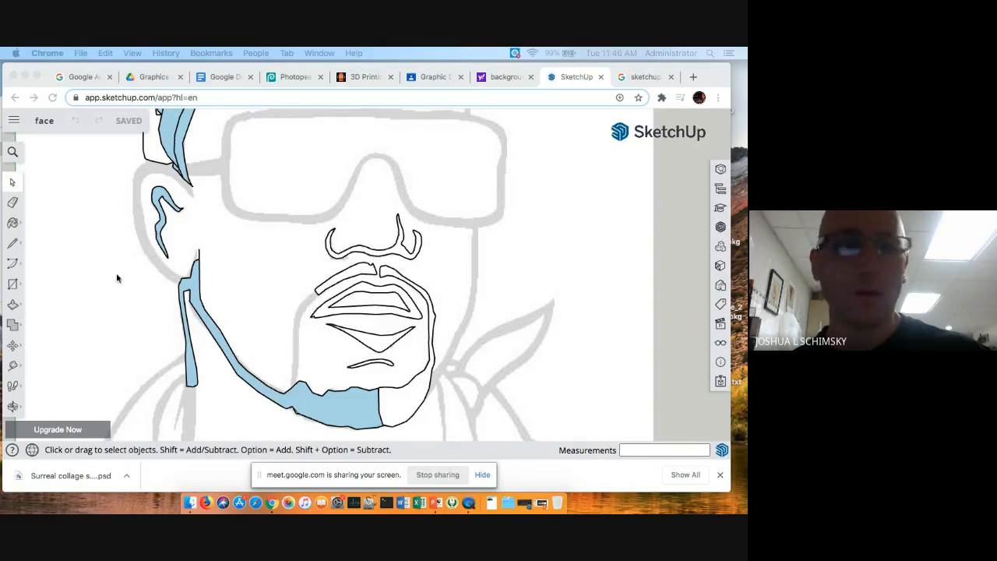
- Create a new model from the Simple Template - Feet and Inches and delete the default human figure
click(14, 122)
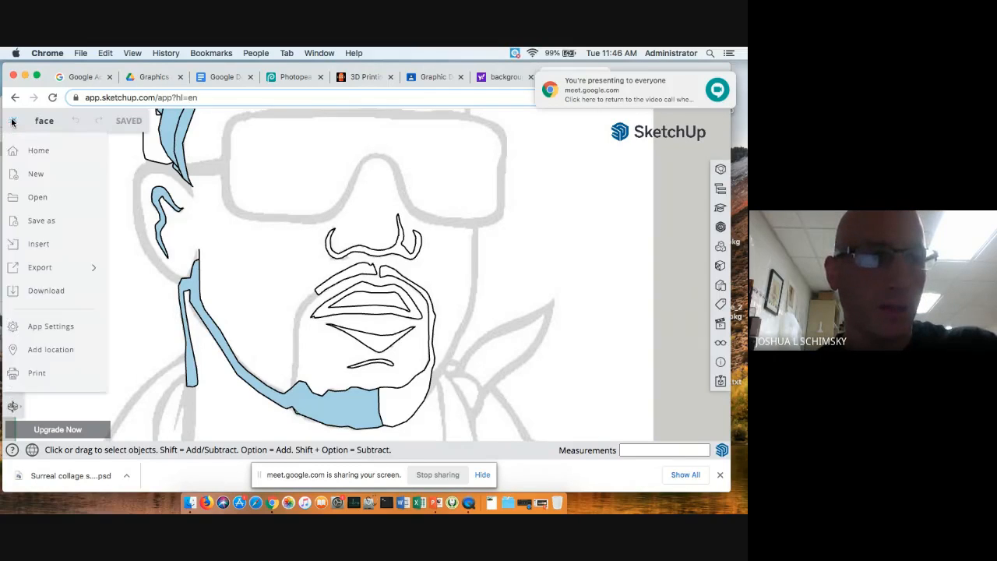
click(31, 150)
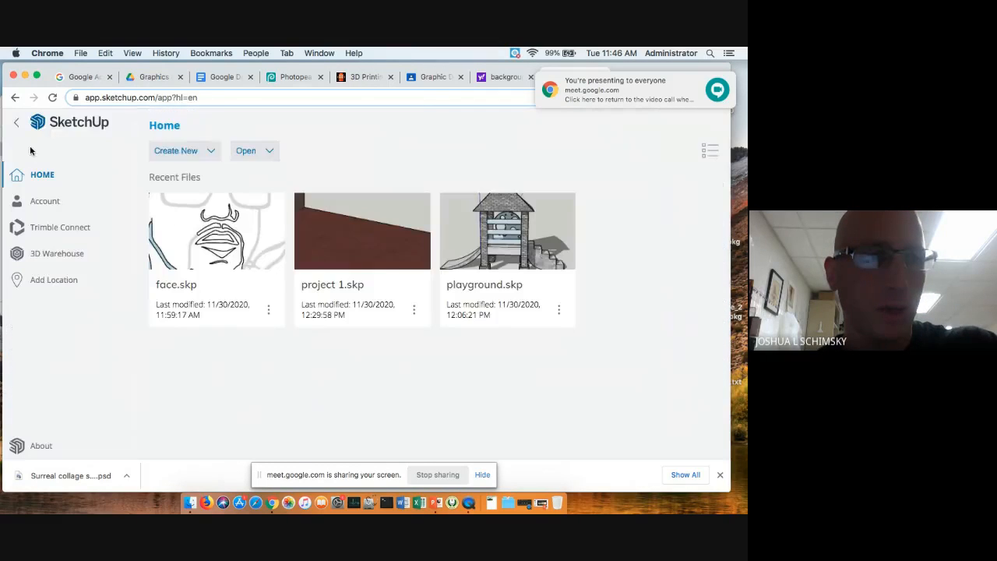
click(199, 151)
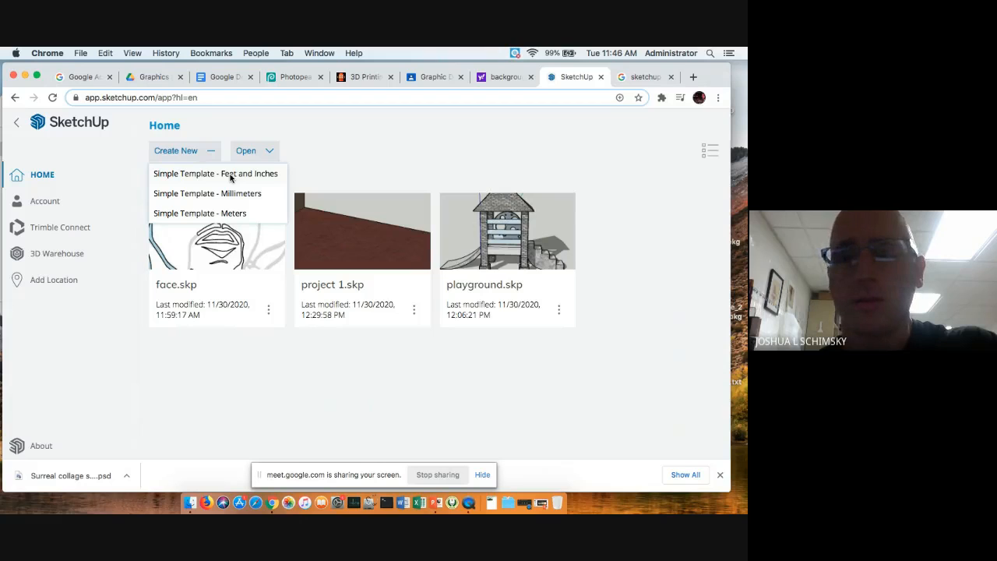
click(230, 176)
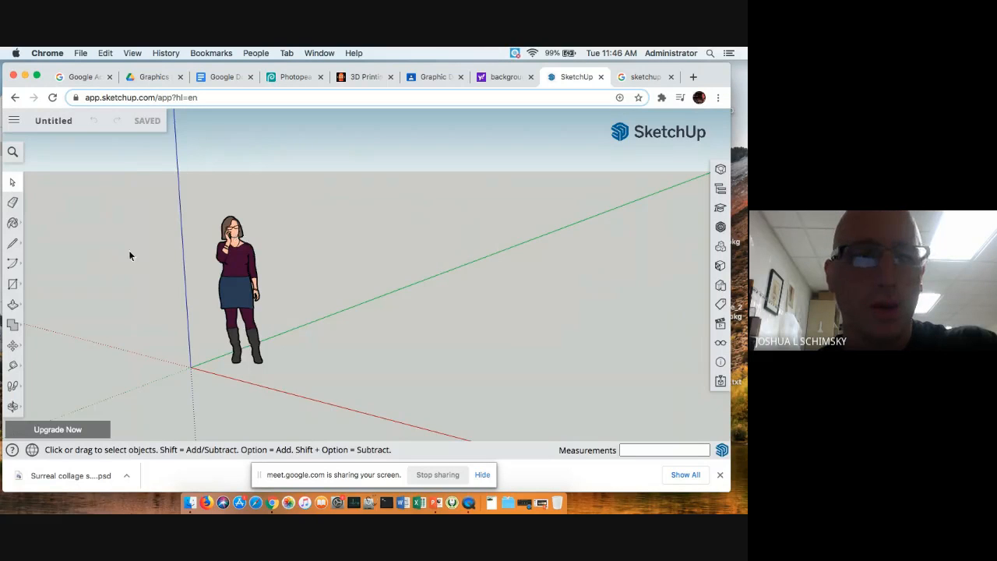
click(237, 272)
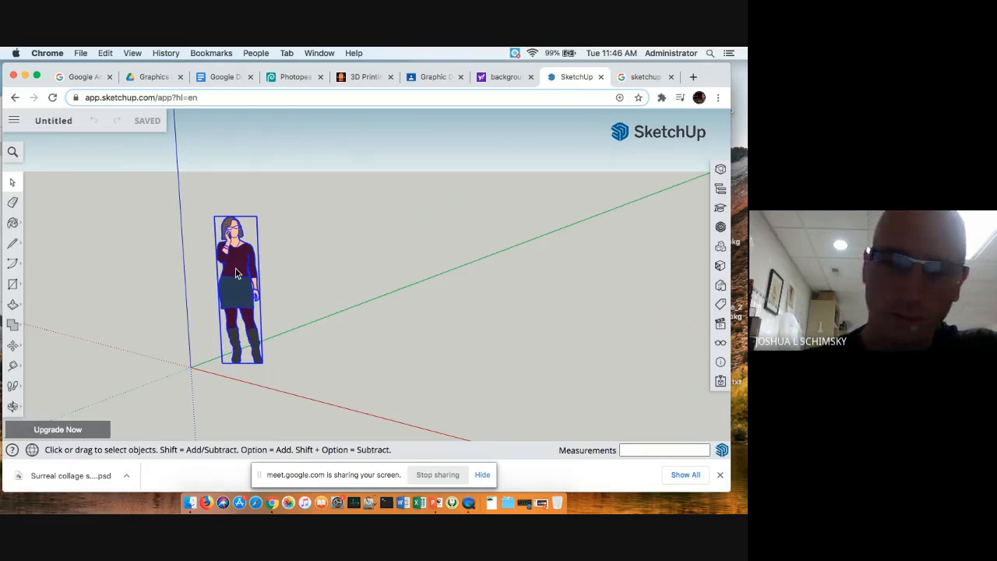
key(Delete)
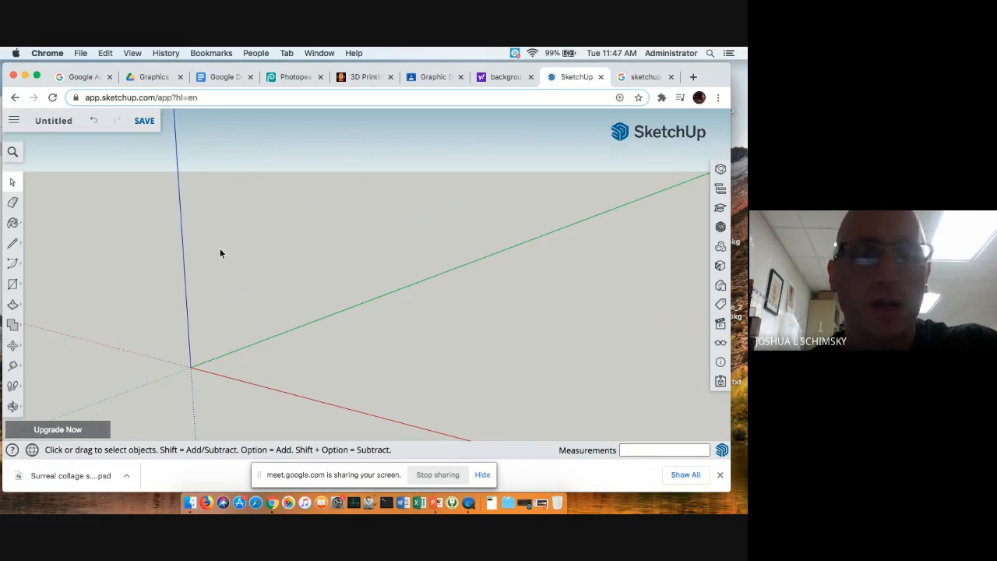
- Switch to Yahoo image search and search for "the rock silhouette"
click(508, 78)
drag(164, 132, 54, 137)
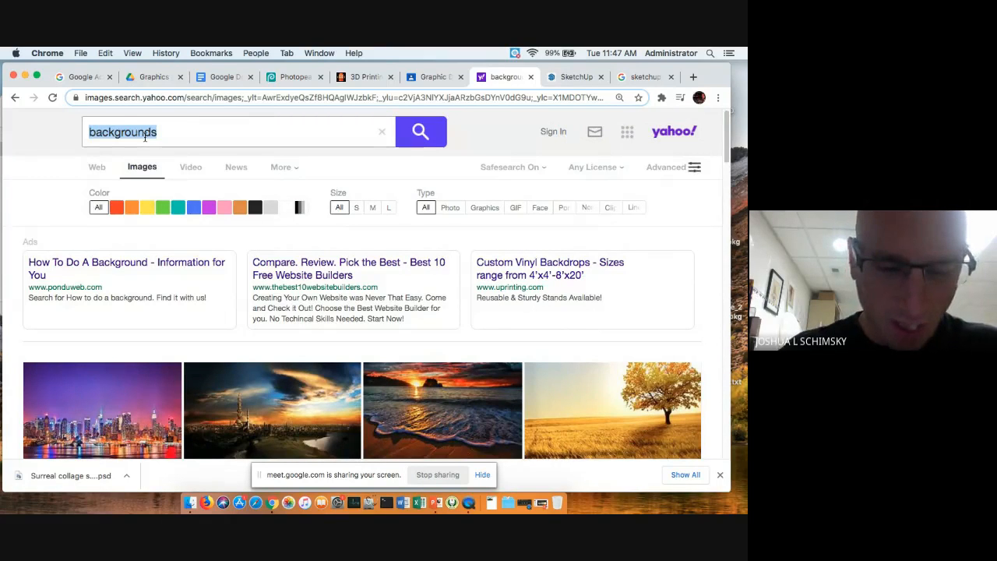
text(the )
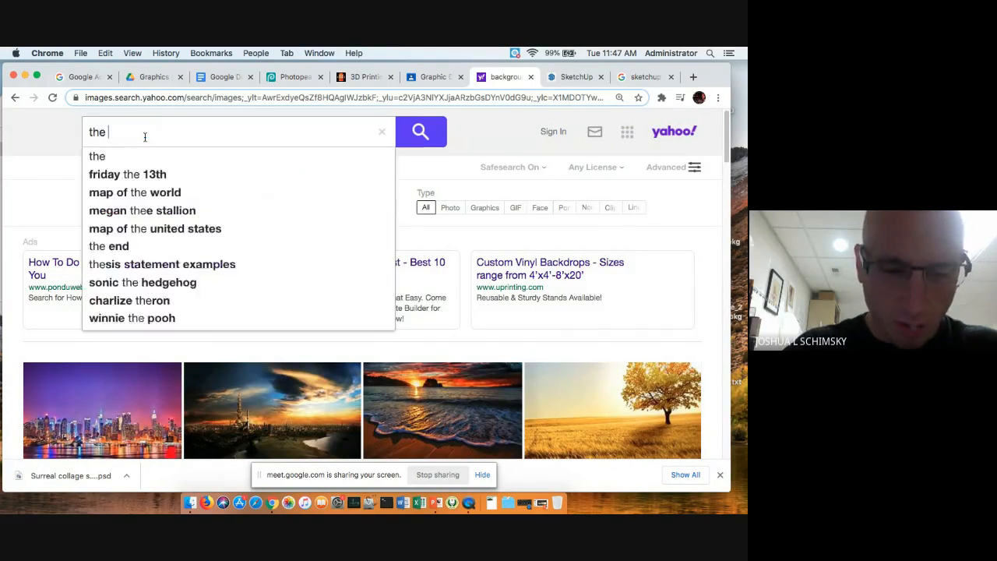
text(rock si)
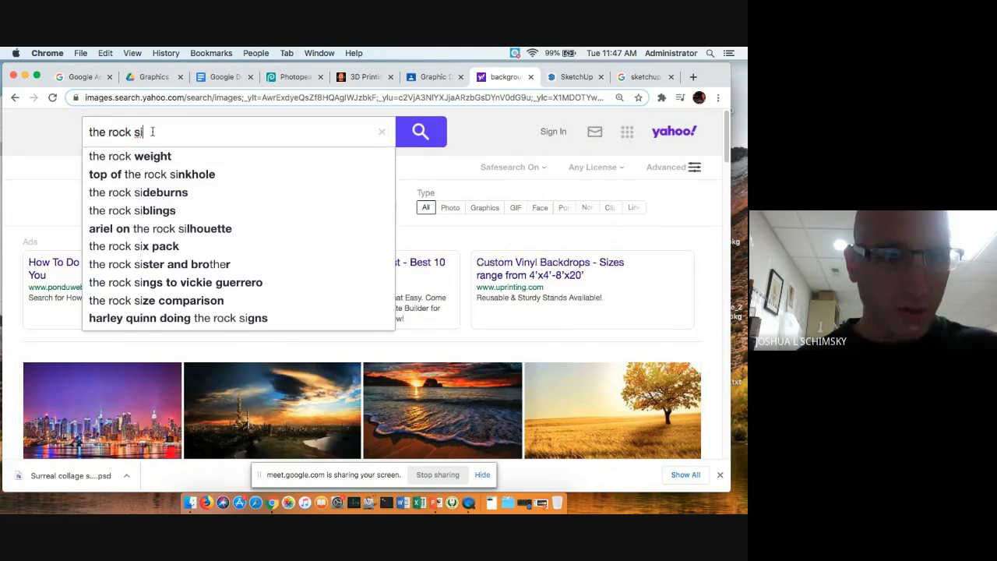
text(lhouette)
key(Return)
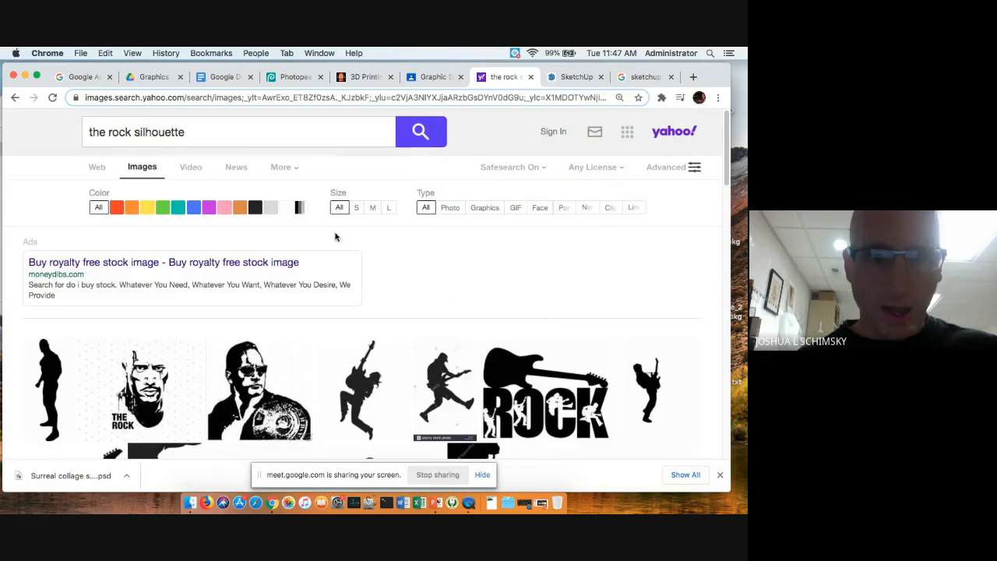
- Browse the image results and save the black-and-white "THE ROCK" face clipart to Downloads as a JPEG image
scroll(324, 247, down, 5)
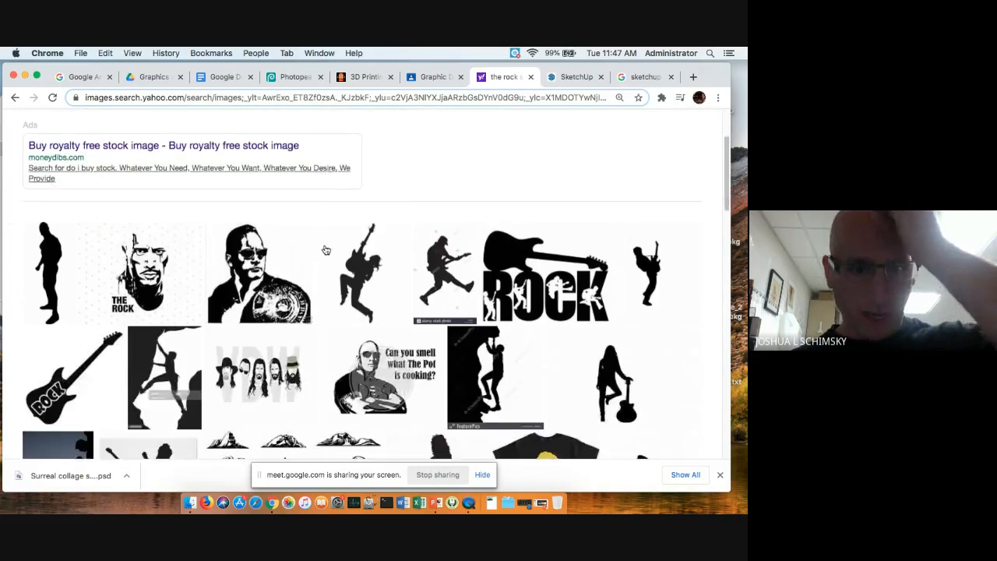
scroll(326, 250, down, 15)
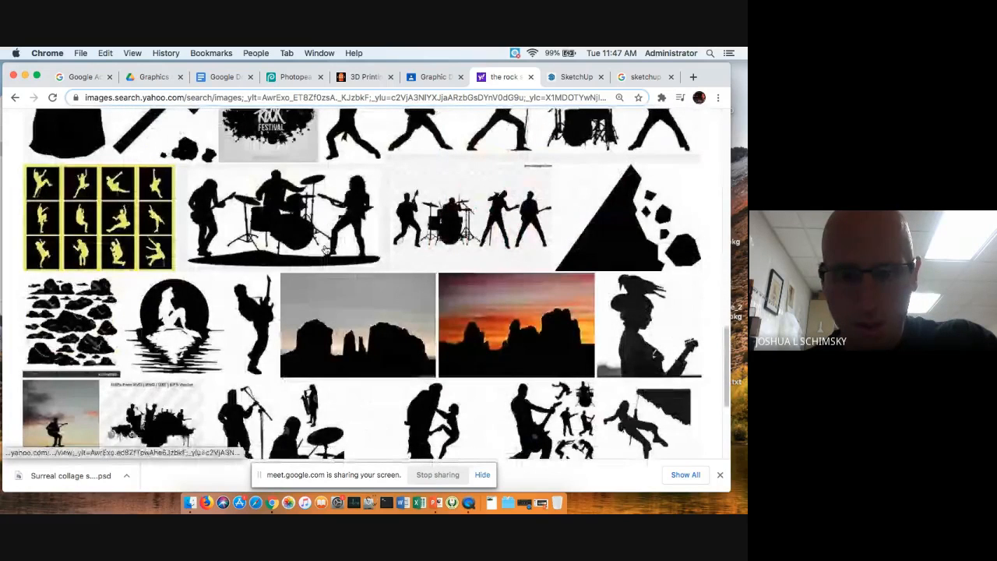
scroll(326, 249, up, 20)
scroll(326, 250, down, 1)
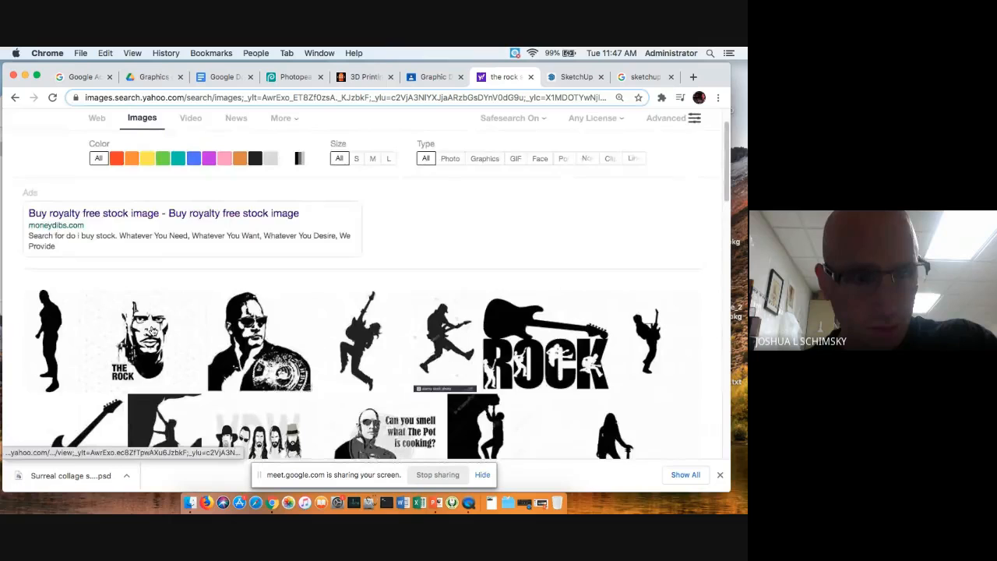
click(152, 330)
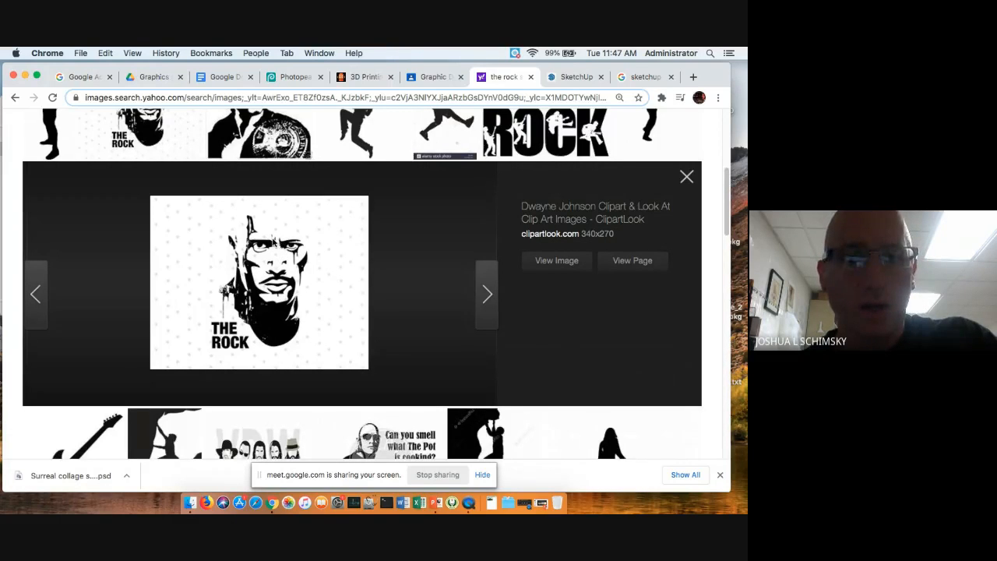
right_click(273, 238)
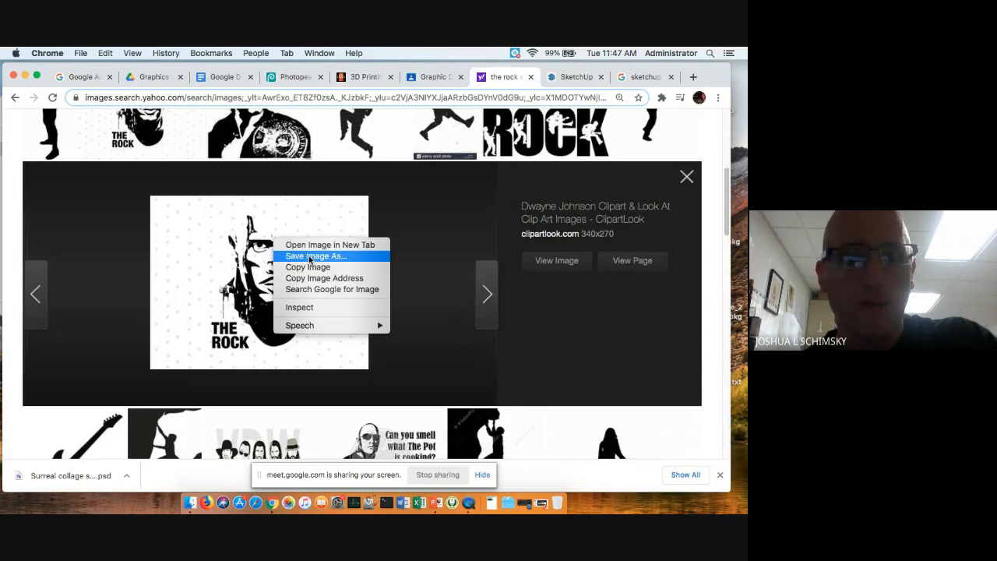
click(310, 257)
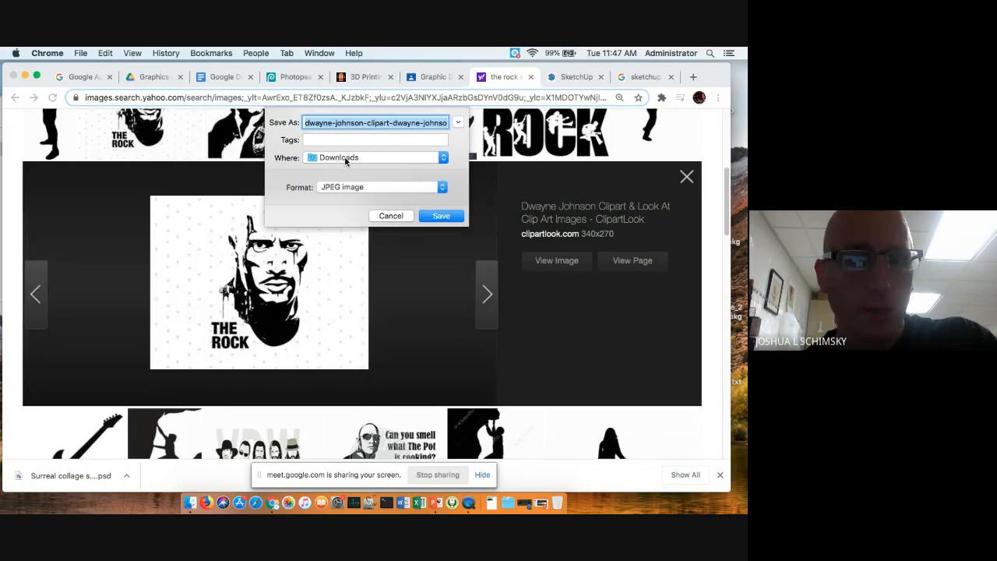
click(437, 218)
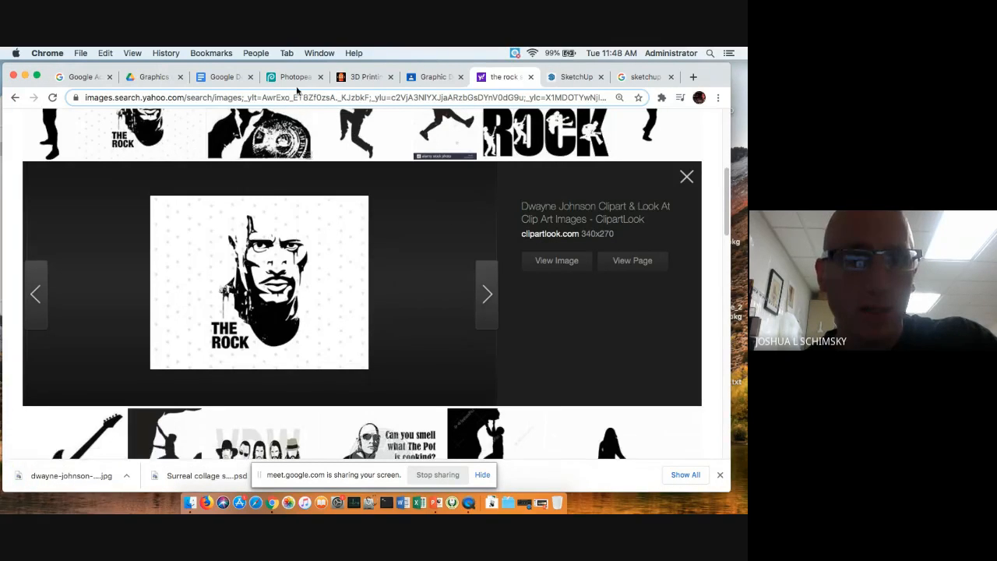
- Switch to Finder and preview the saved face clipart JPEG in the Downloads folder
click(571, 78)
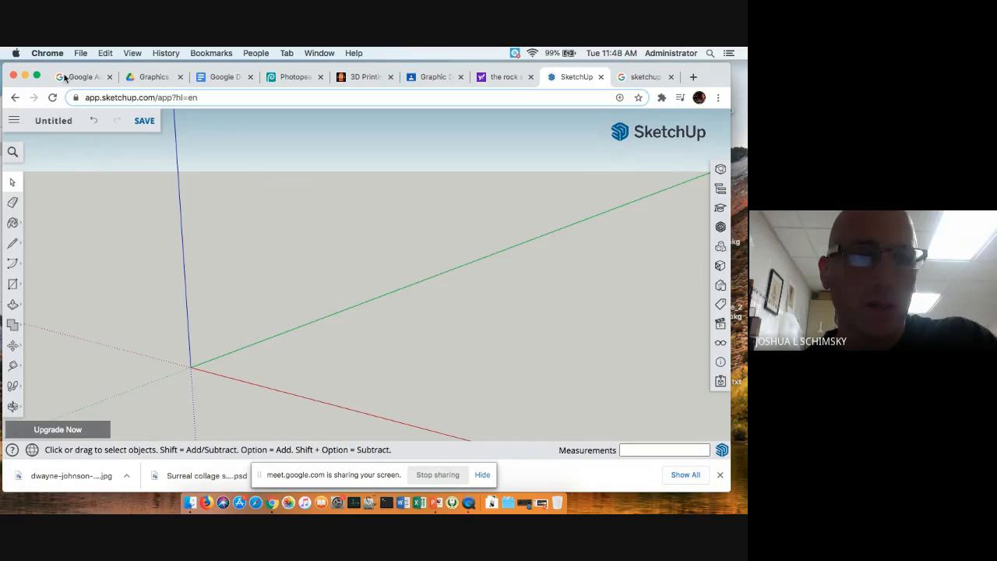
click(191, 503)
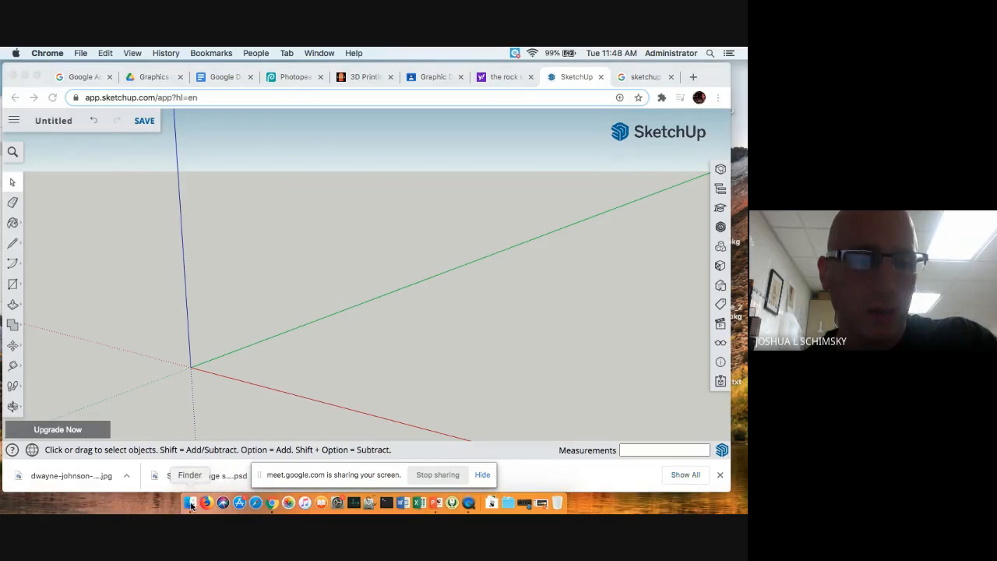
click(152, 148)
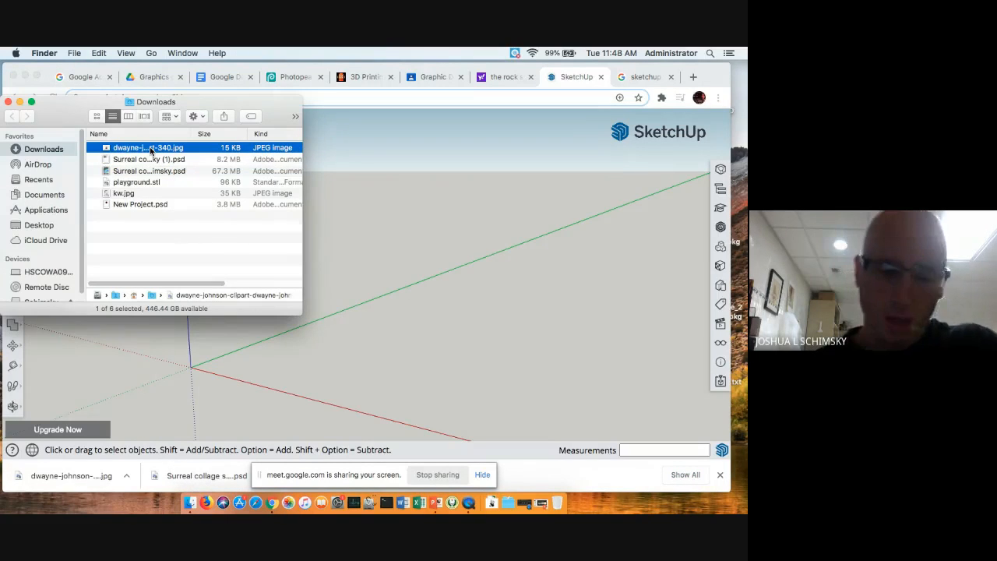
key(space)
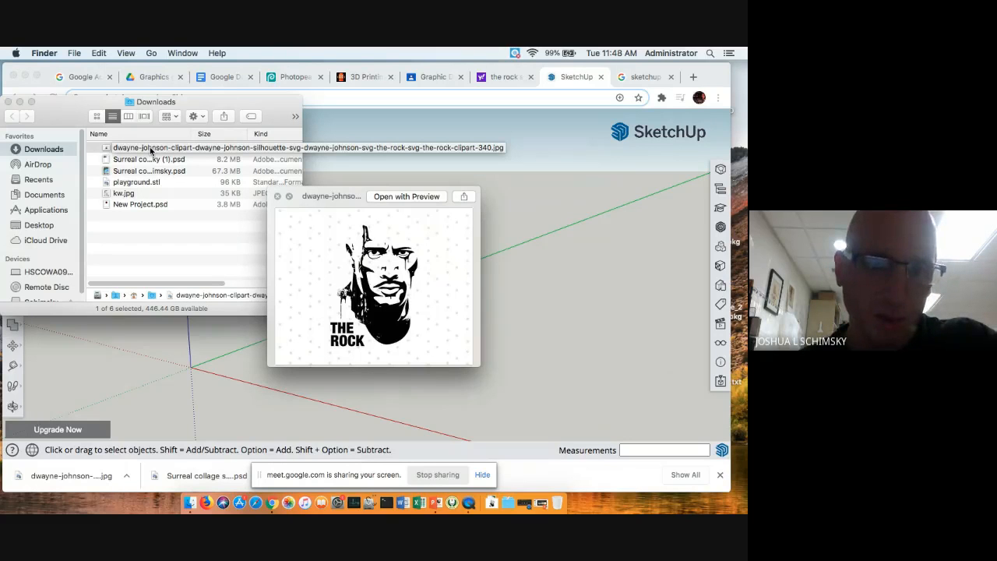
key(space)
- Switch to Photopea and set up a new project with the Letter print preset, 8.5 x 11 in
click(303, 85)
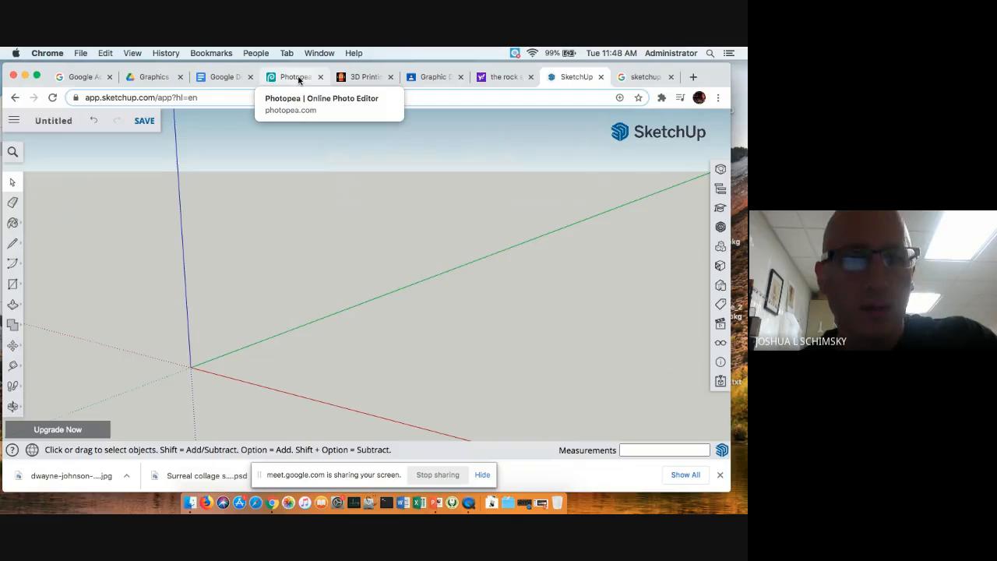
click(295, 77)
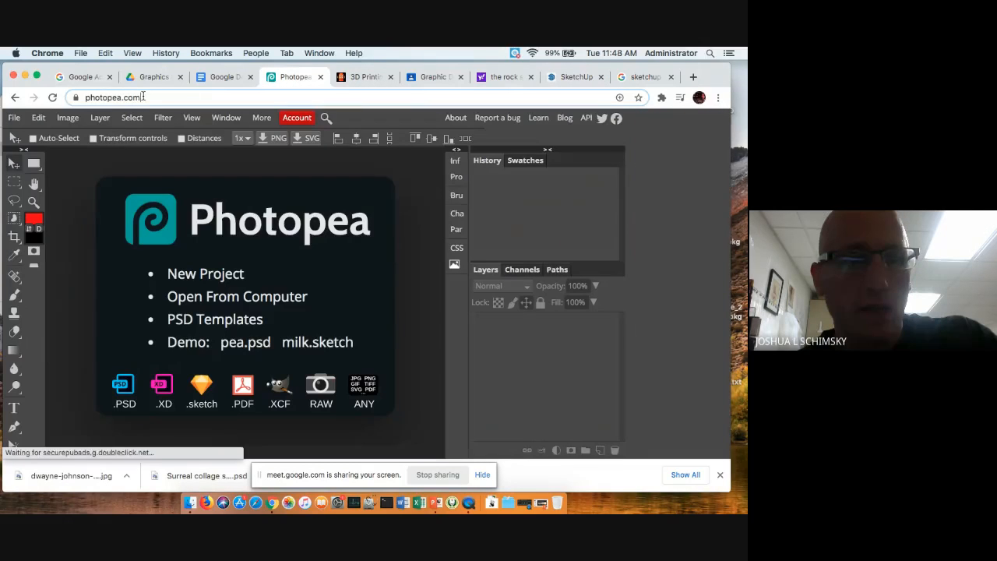
click(81, 96)
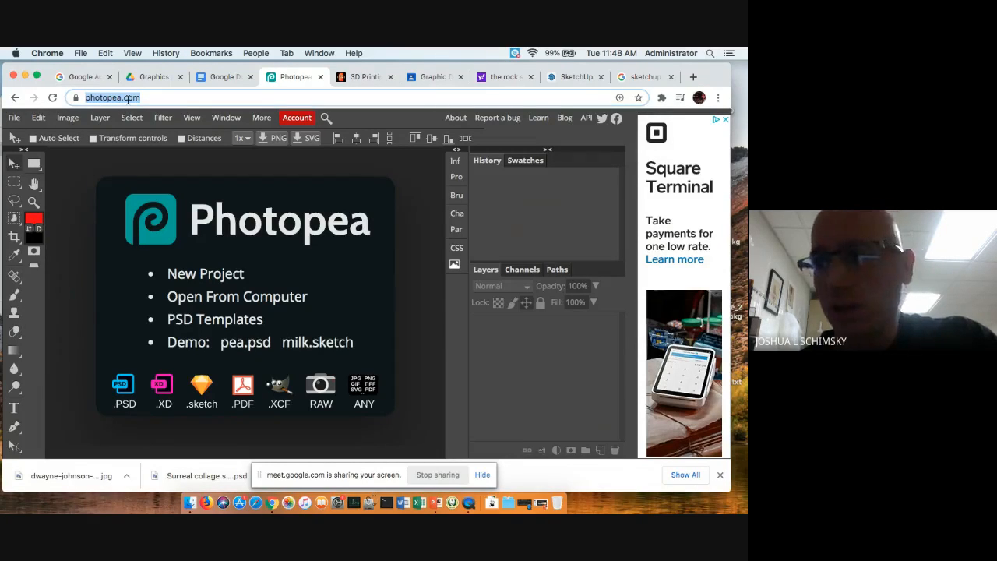
click(203, 274)
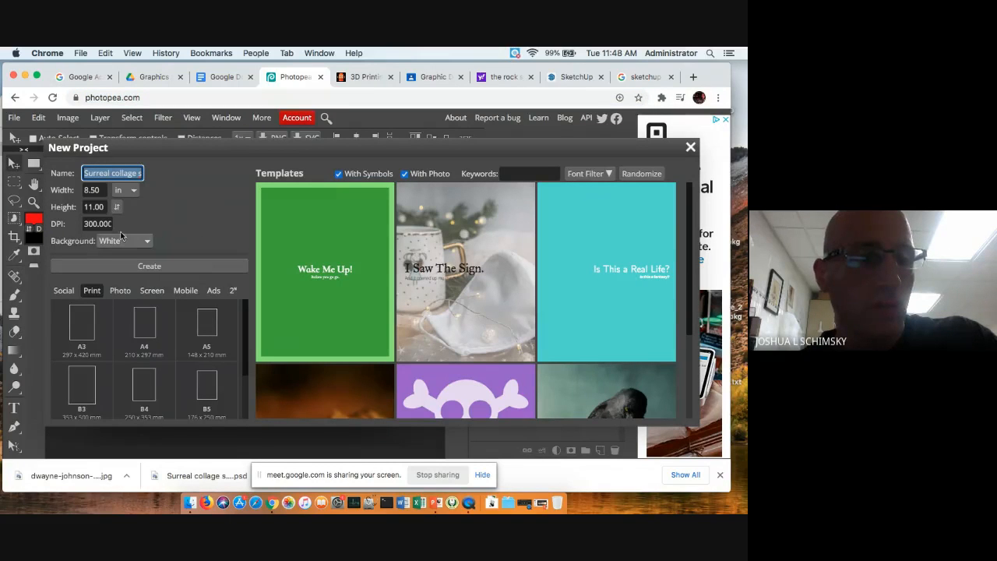
click(91, 292)
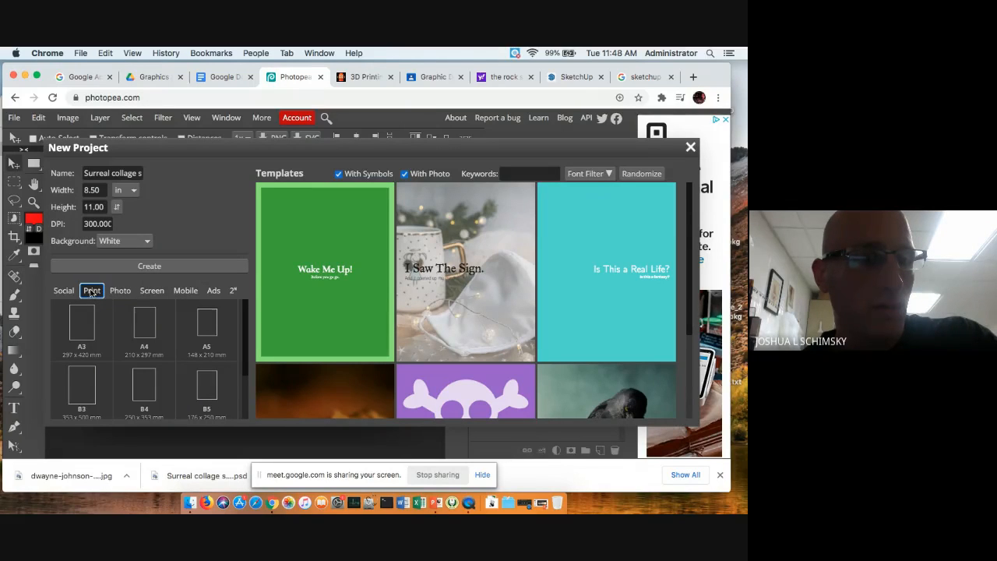
scroll(131, 331, down, 2)
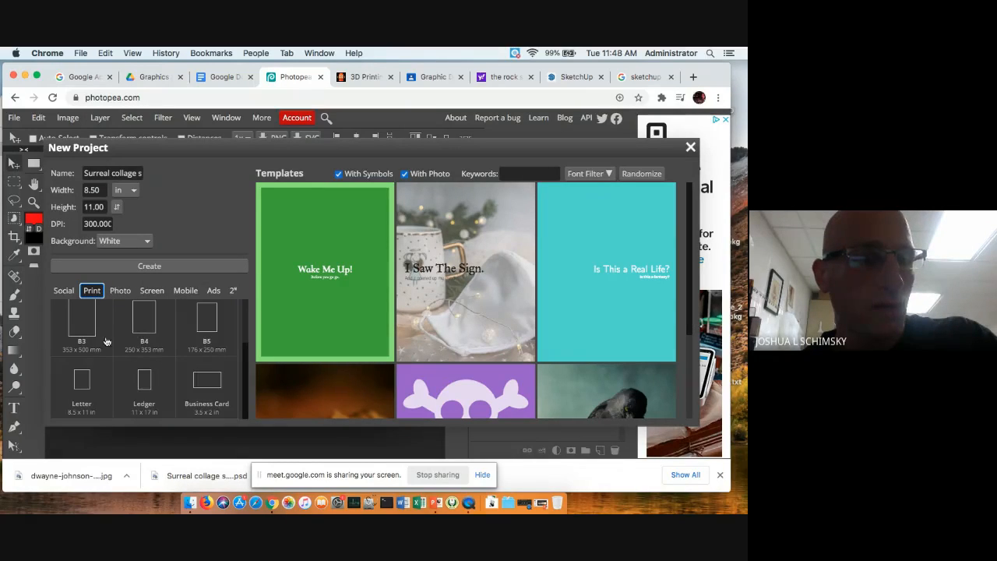
click(83, 383)
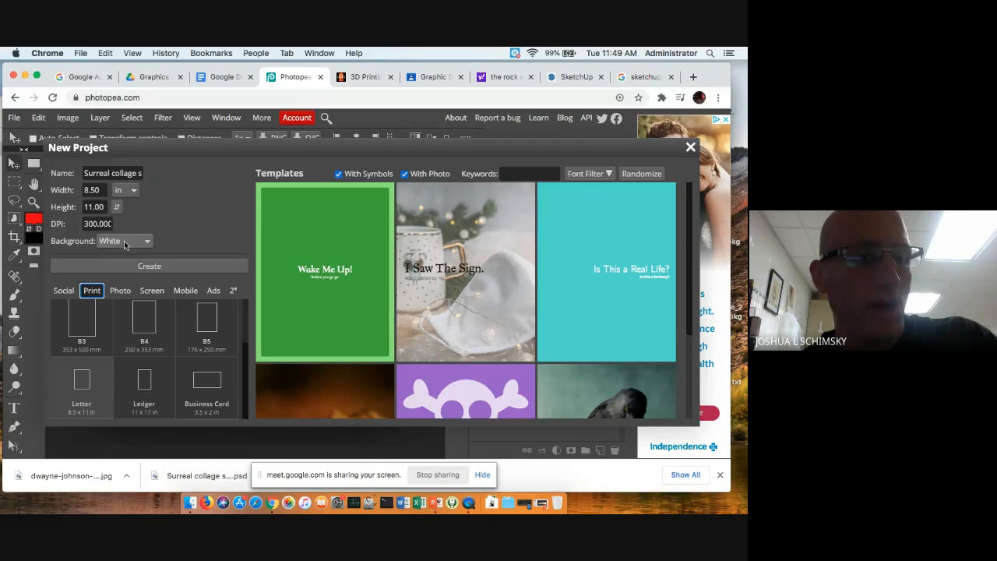
- Name the new project "city face image" and create it
click(122, 173)
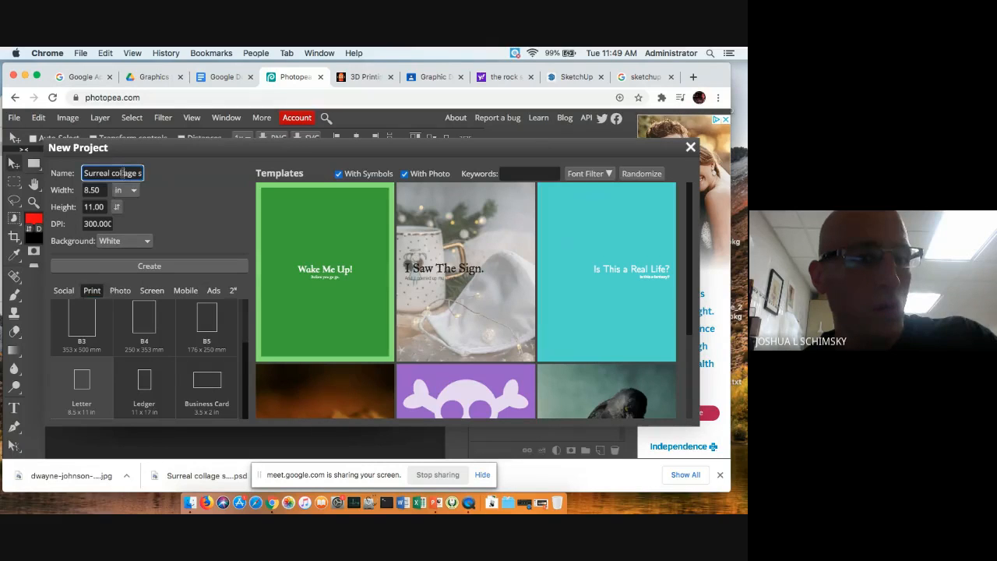
key(super+a)
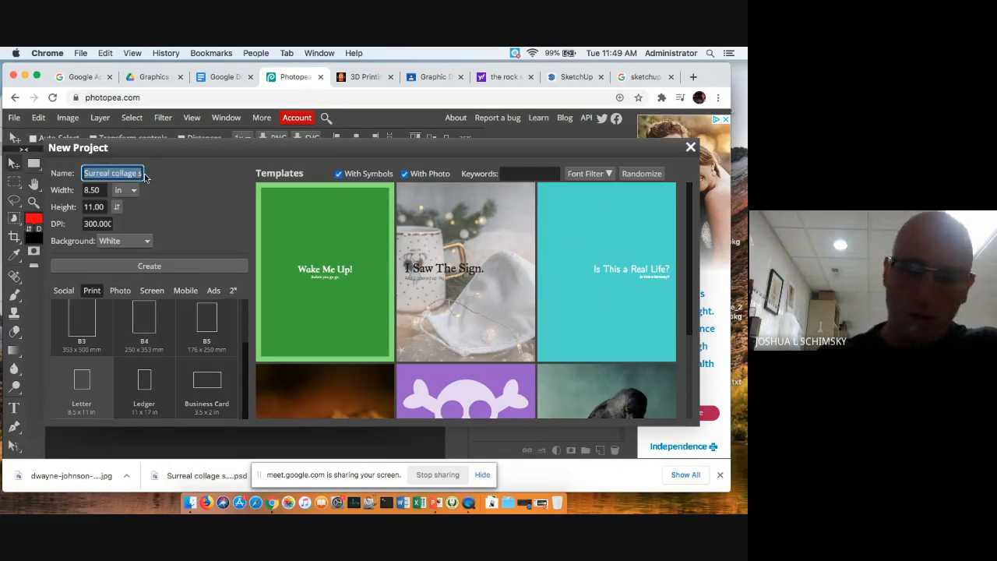
key(BackSpace)
text(city )
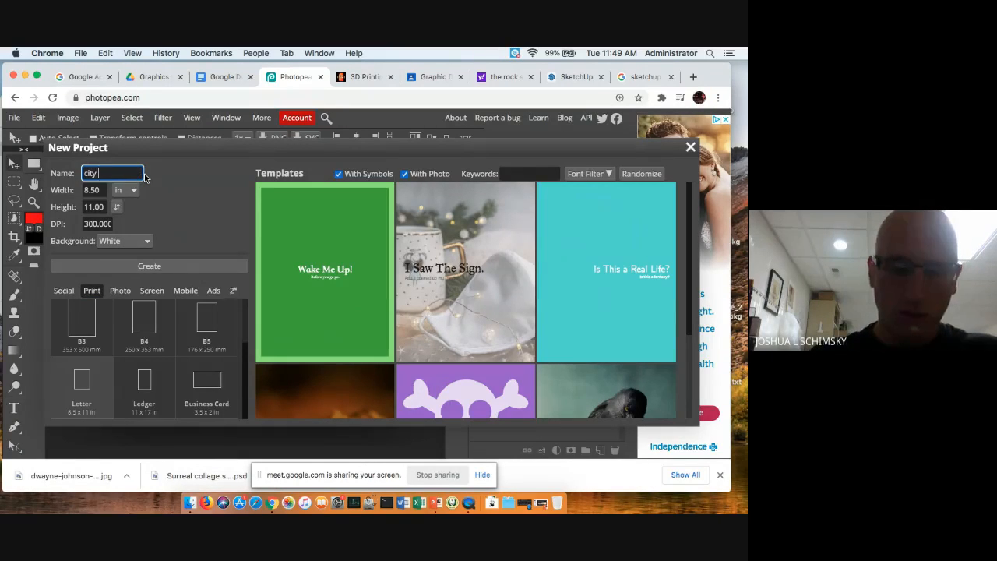
text(face image)
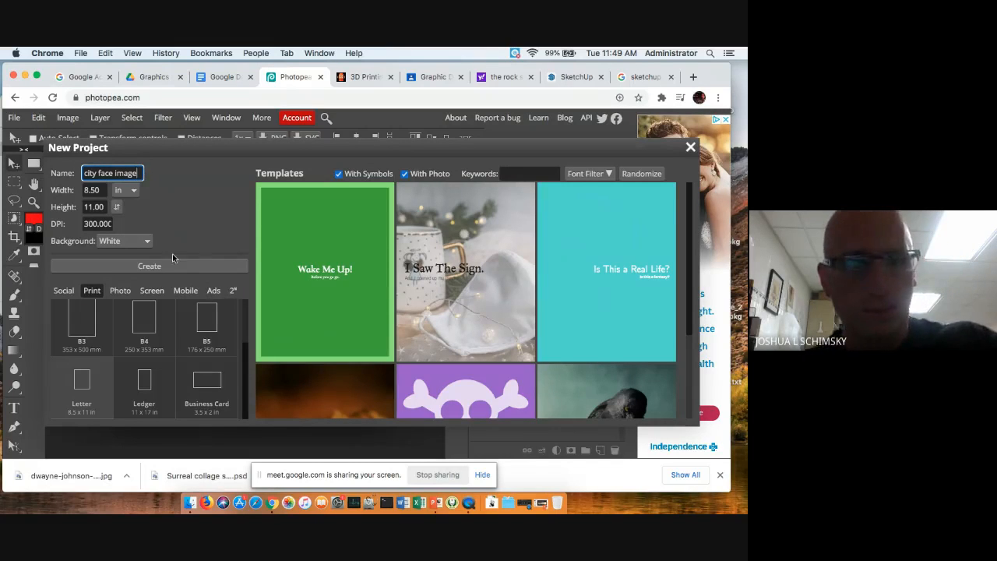
click(143, 268)
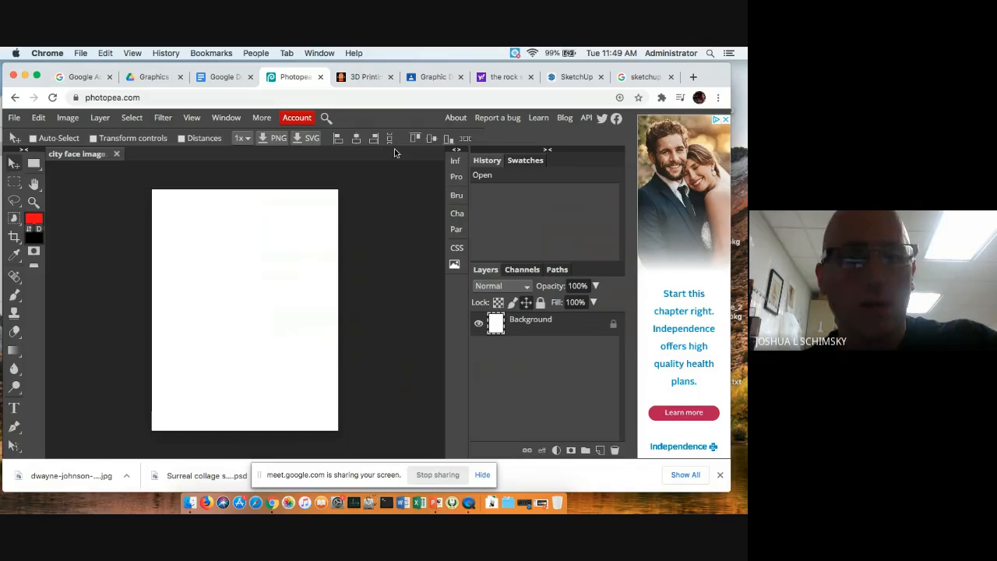
- Close the Yahoo image search results page and return to the "city face image" project
click(499, 78)
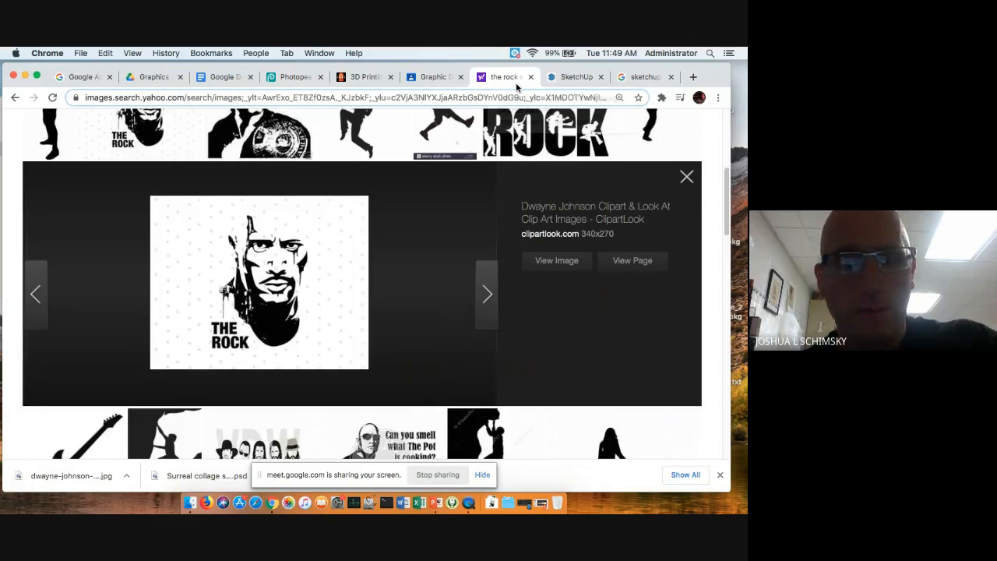
drag(516, 86, 403, 112)
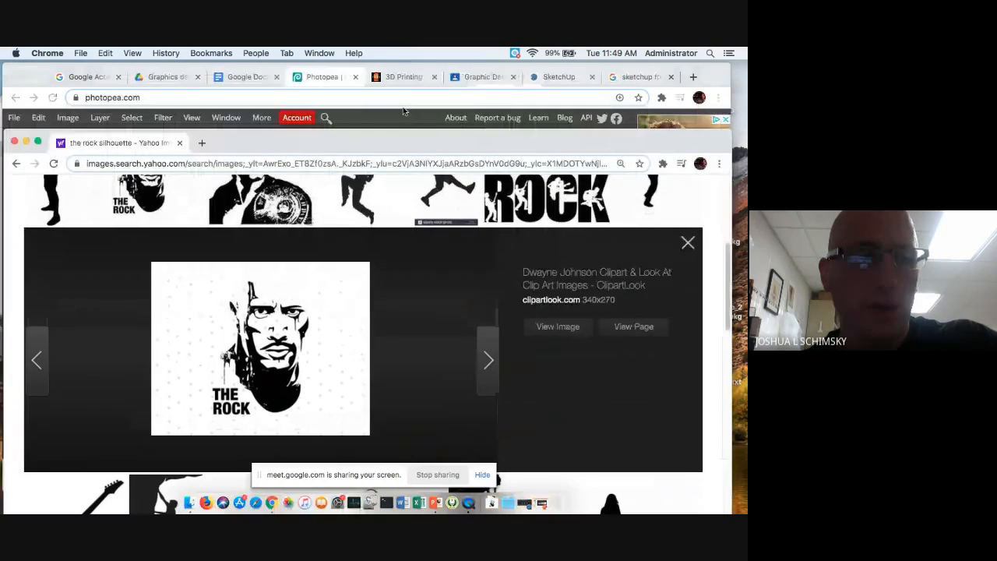
click(14, 141)
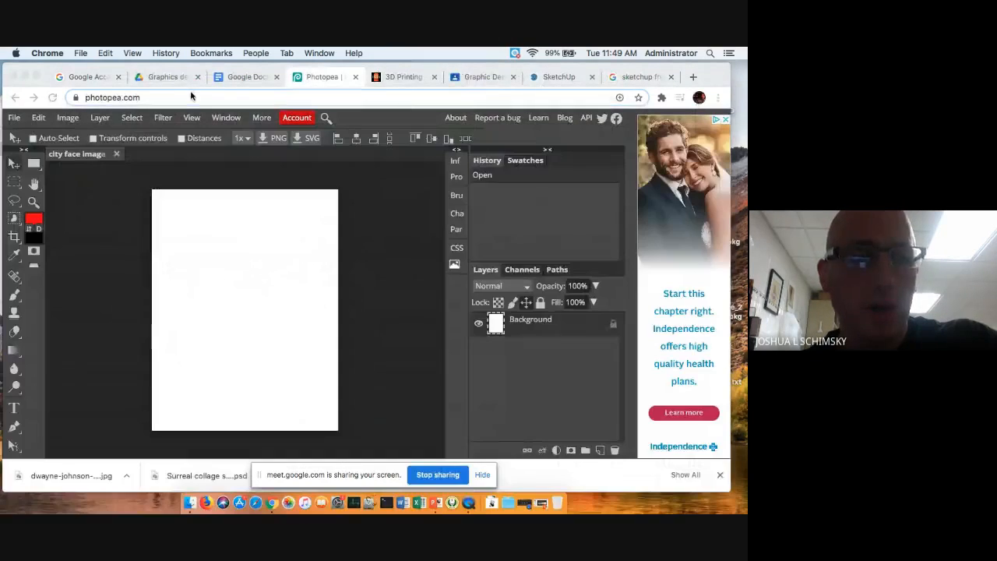
- Place the dwayne-johnson clipart JPEG from Downloads into the "city face image" project as a new layer
click(16, 119)
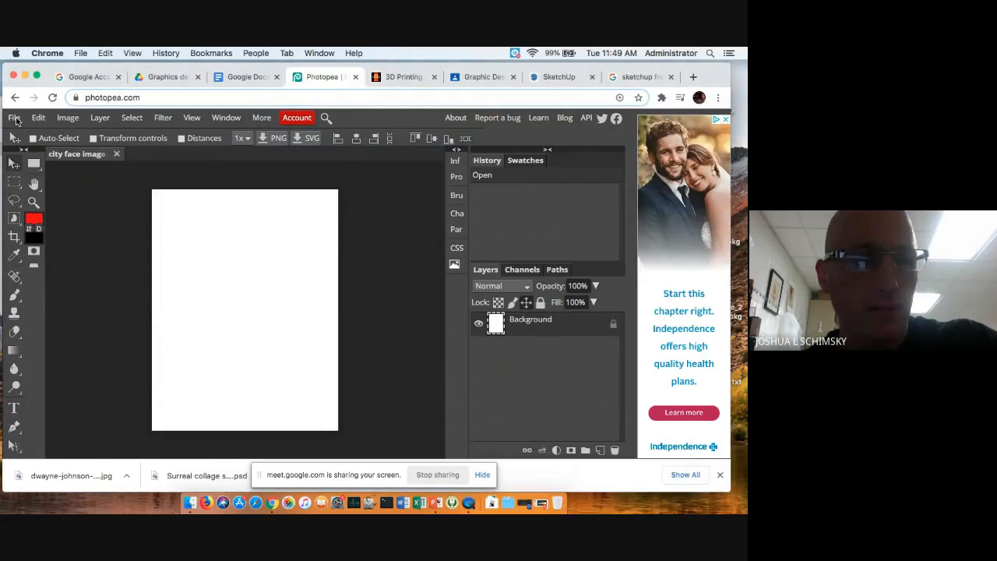
click(15, 118)
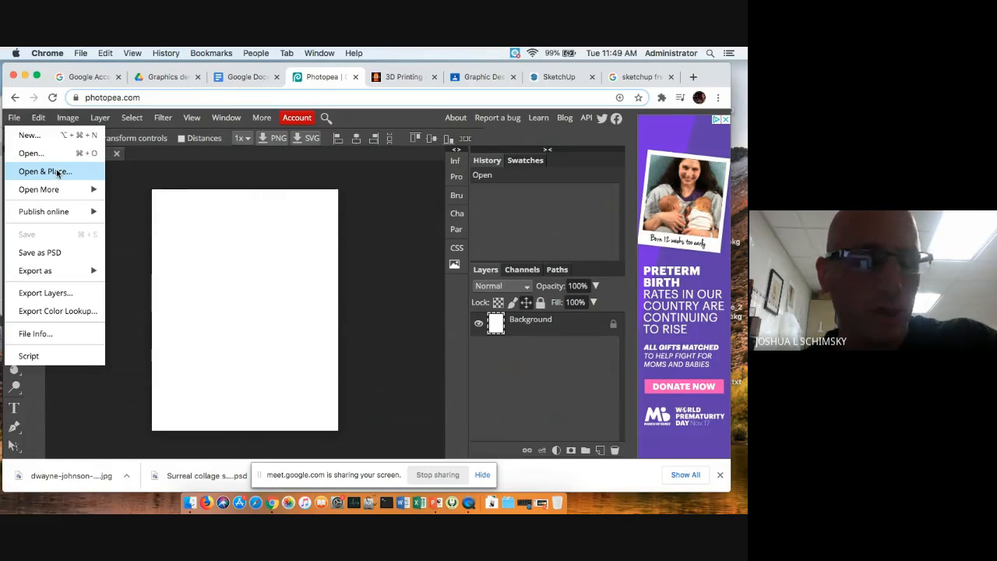
click(61, 171)
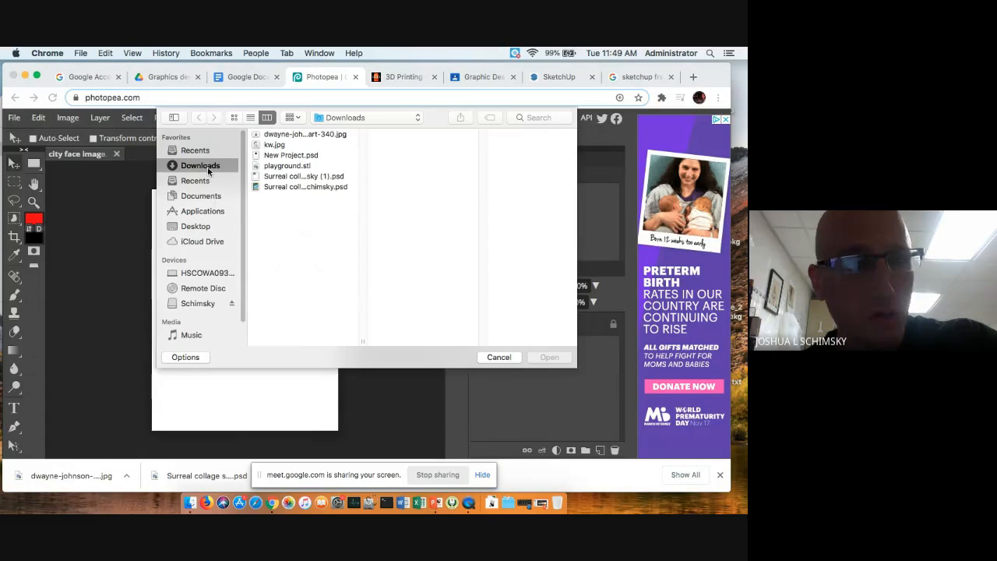
click(302, 135)
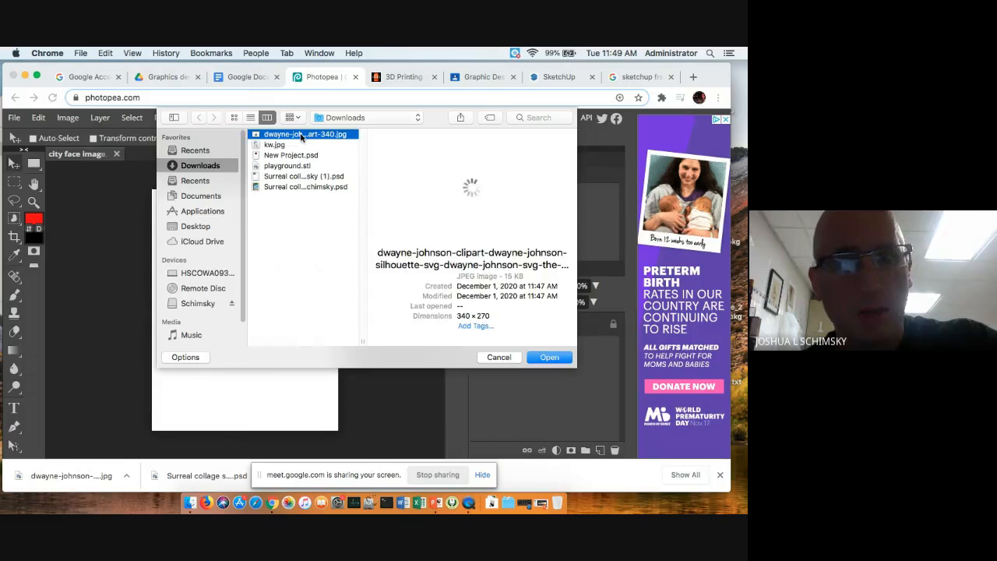
click(549, 357)
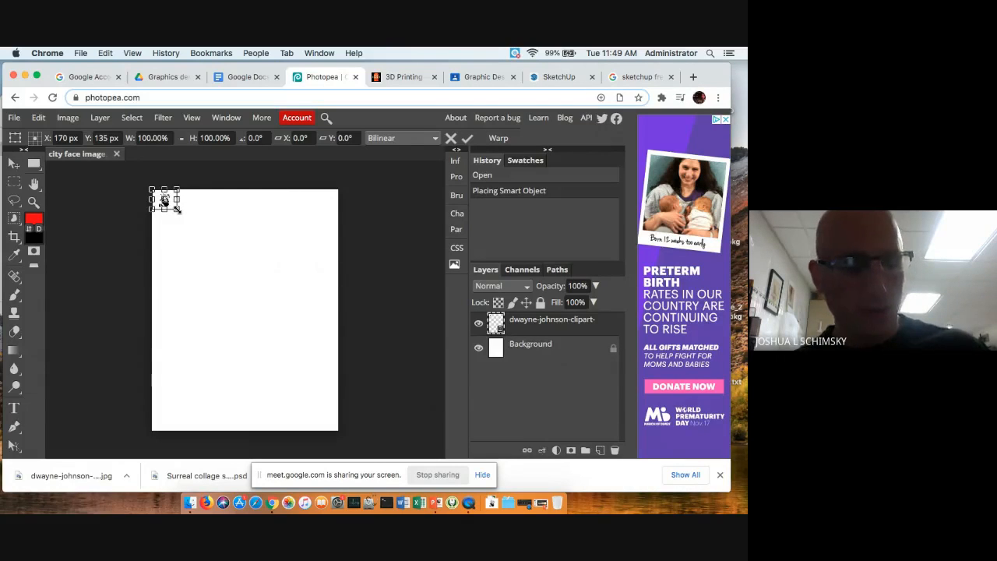
- Scale the placed clipart to 750% so it spans the page width, and lower its layer opacity to 32%
drag(176, 209, 340, 338)
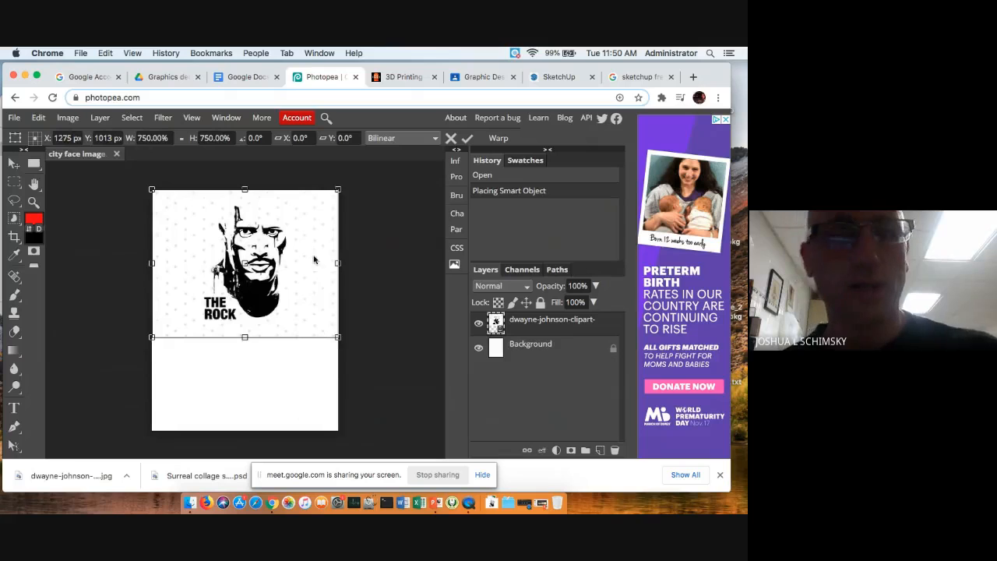
click(468, 138)
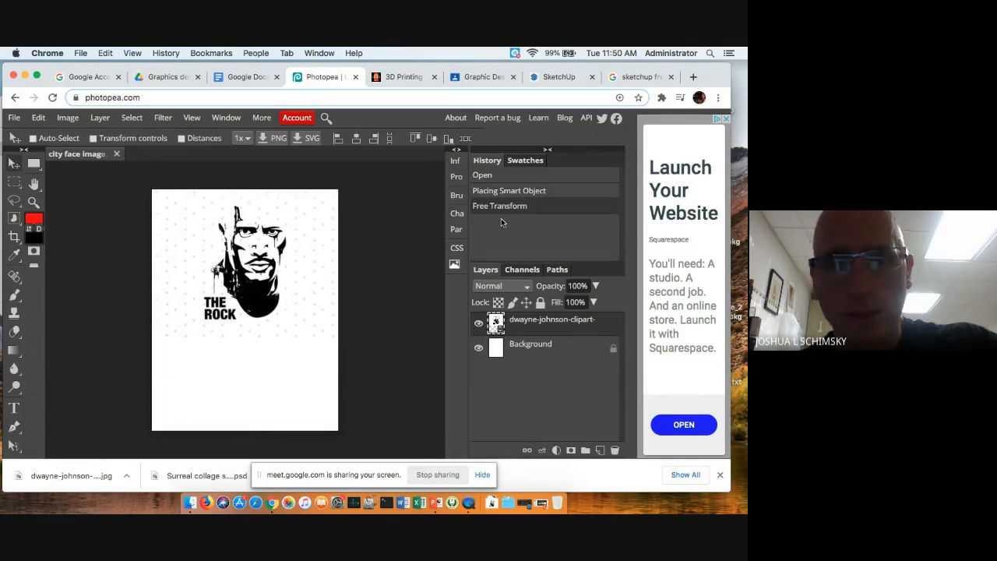
click(596, 286)
drag(584, 302, 560, 304)
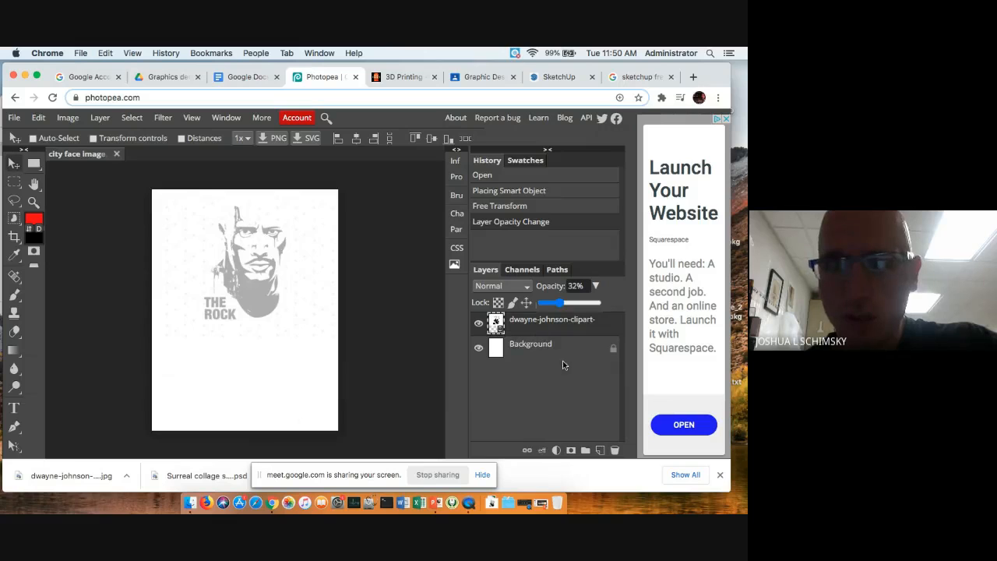
- Export the project as a JPG, 2550 x 3300 px at 70% quality
click(14, 118)
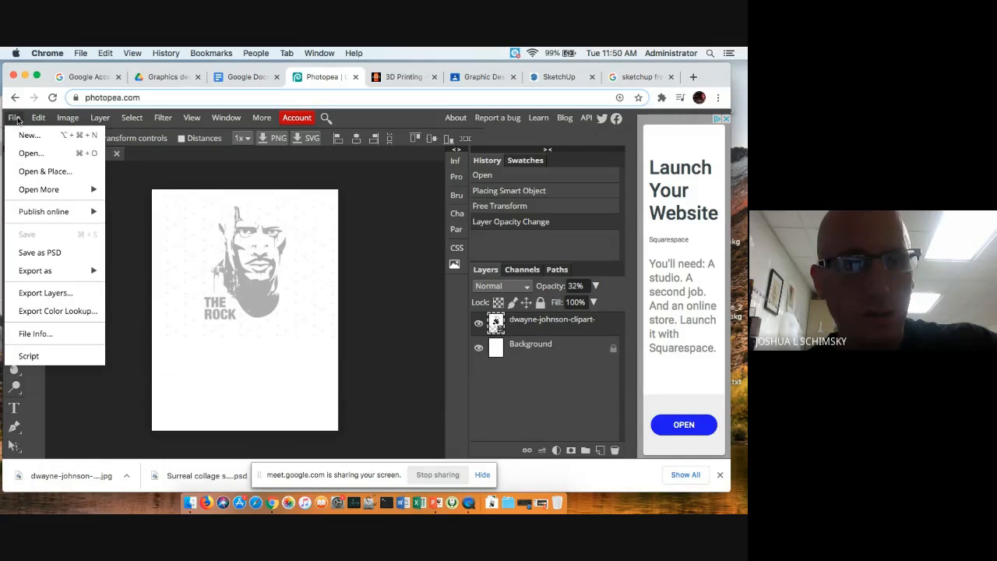
mouse_move(55, 270)
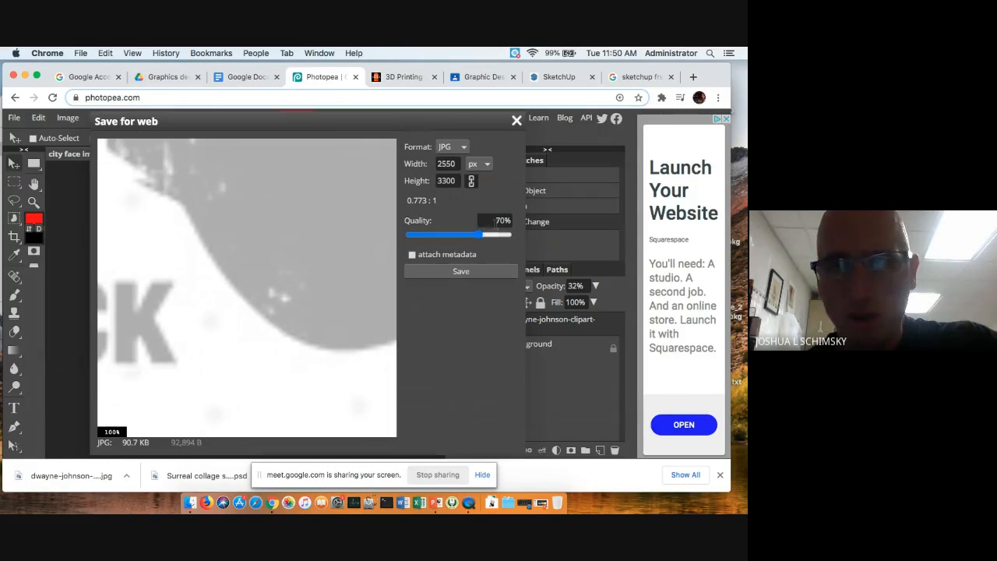
click(470, 272)
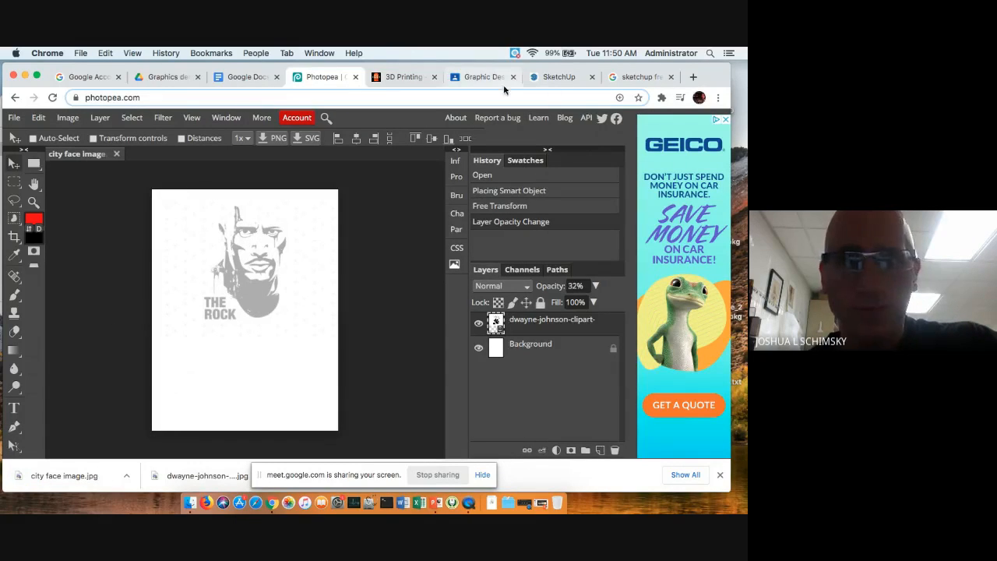
- Switch to SketchUp and choose "city face image.jpg" from the computer's Downloads folder as the file to insert
click(557, 77)
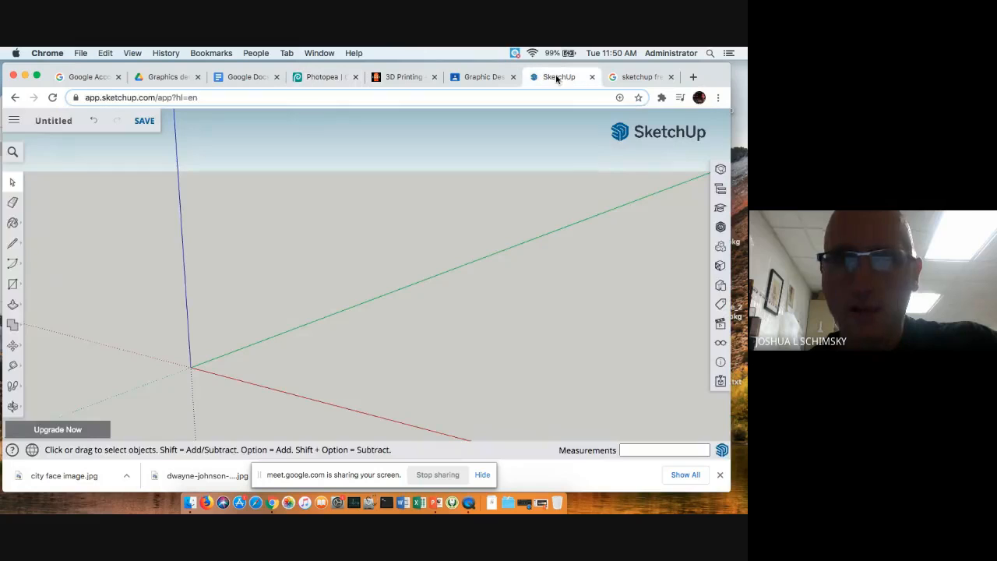
click(13, 122)
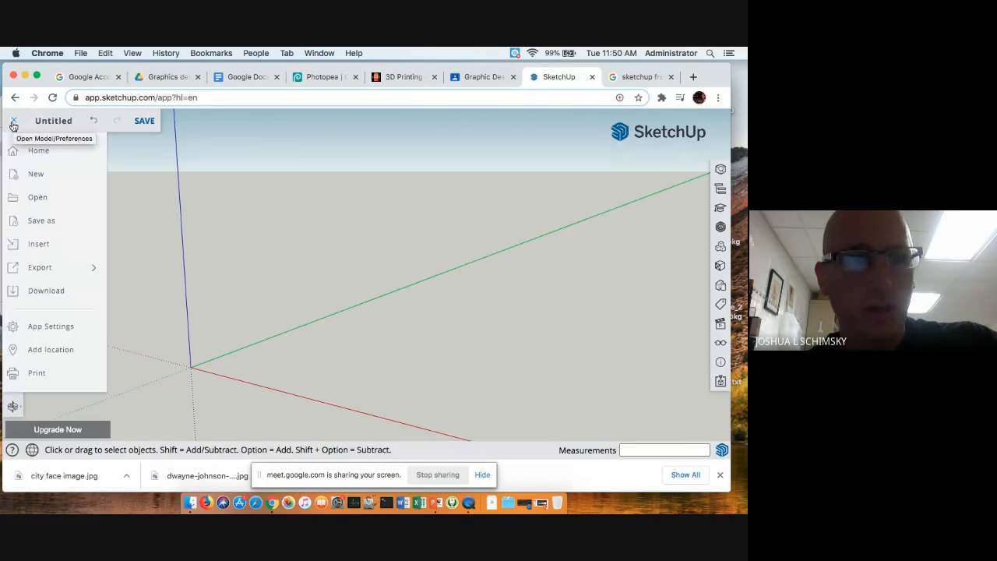
click(49, 245)
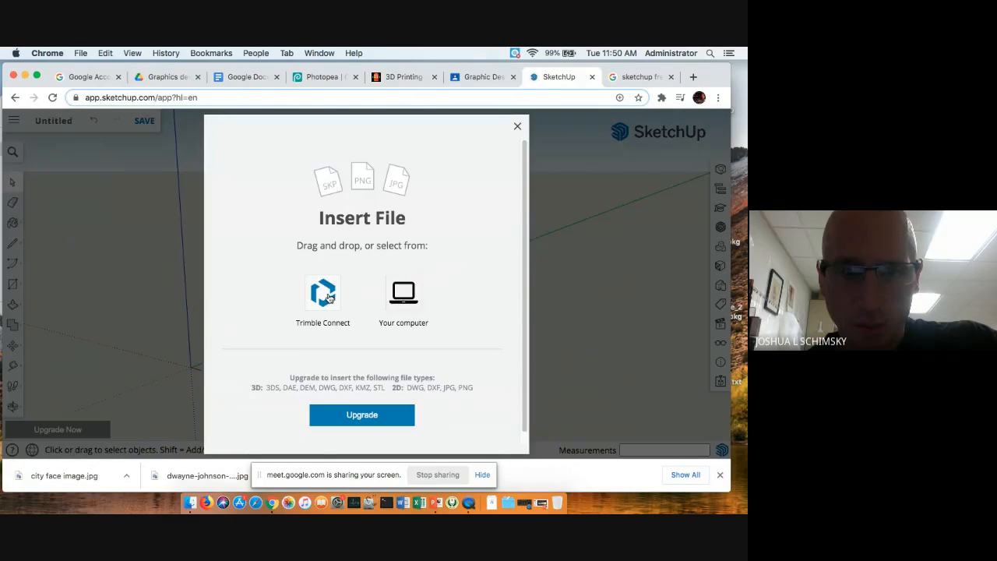
click(404, 297)
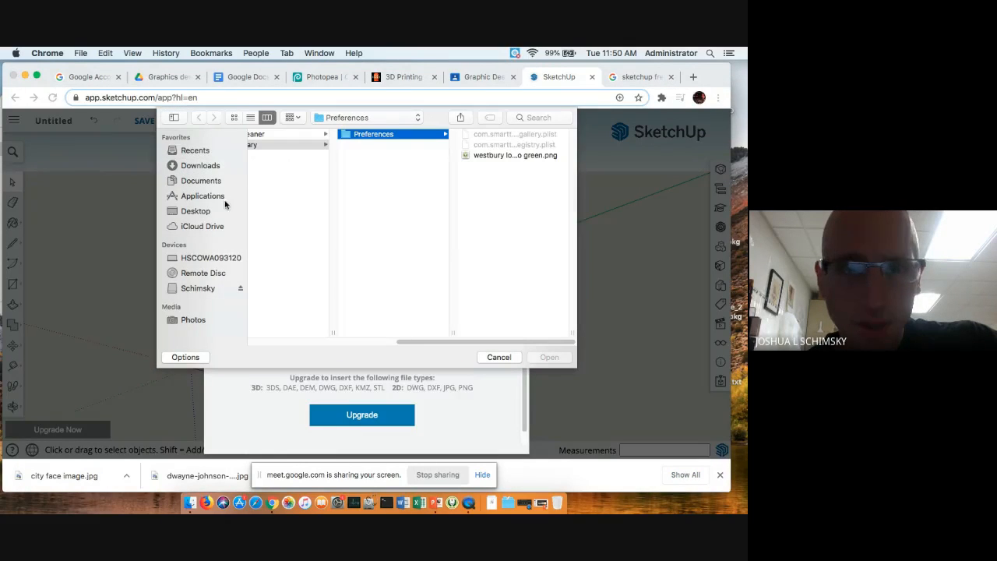
click(201, 166)
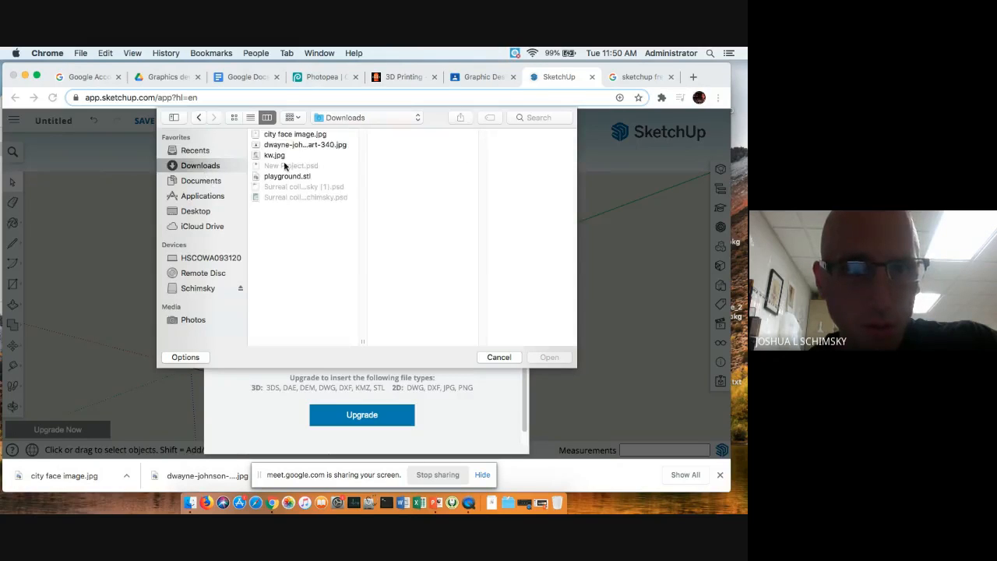
click(299, 135)
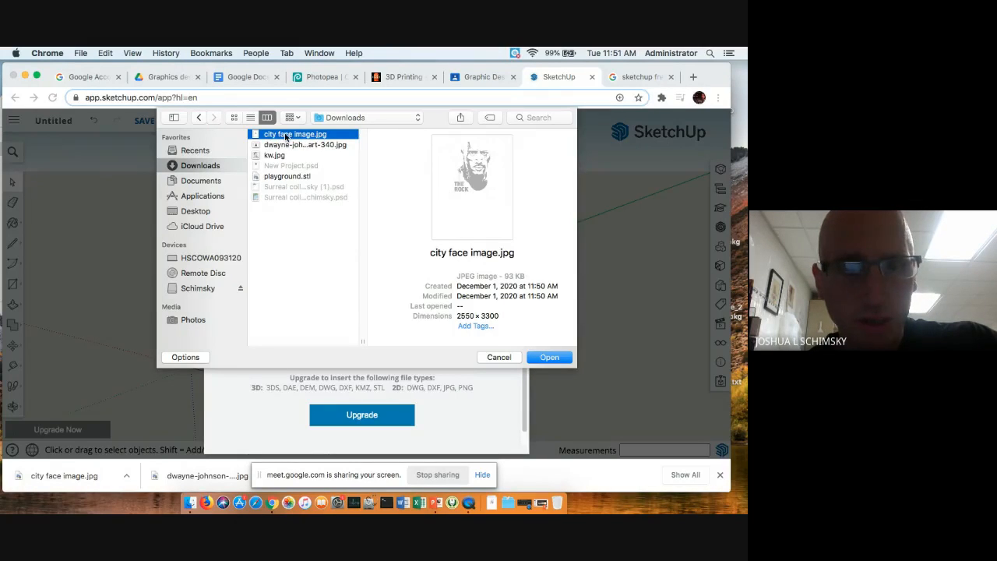
click(550, 358)
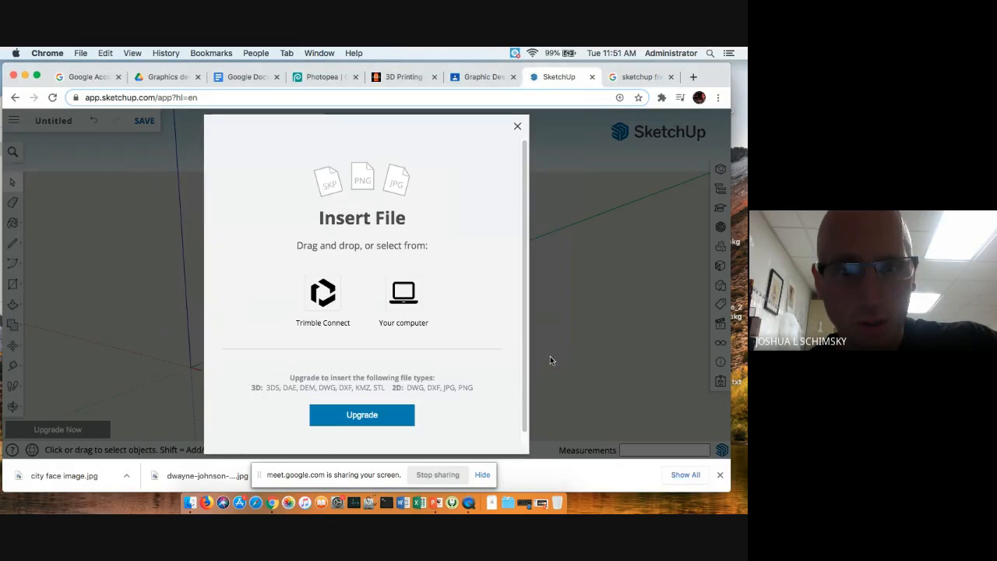
- Insert the file as an image on the ground plane with one corner at the origin, about 4' 3 1/2" high
scroll(309, 328, down, 3)
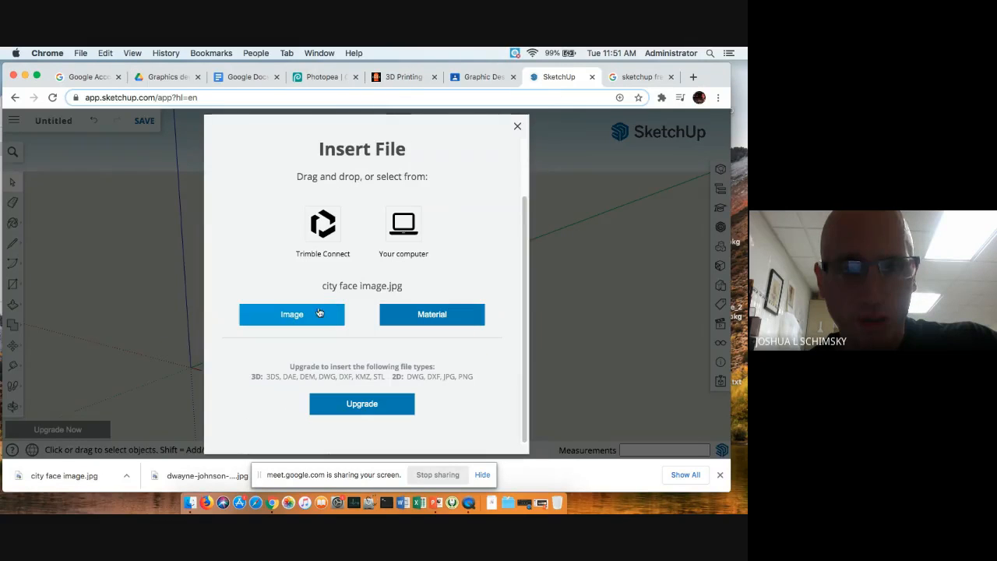
click(313, 315)
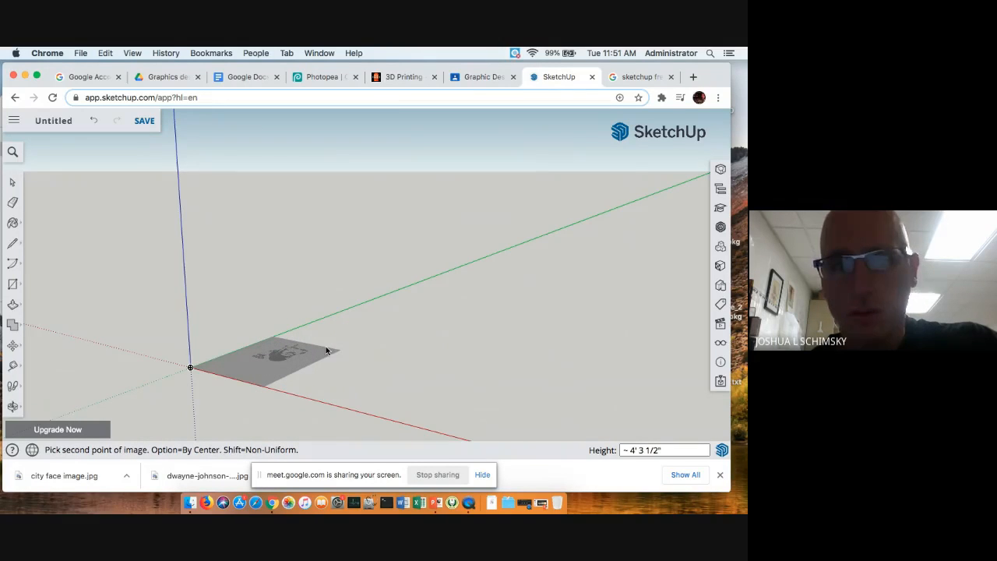
click(406, 368)
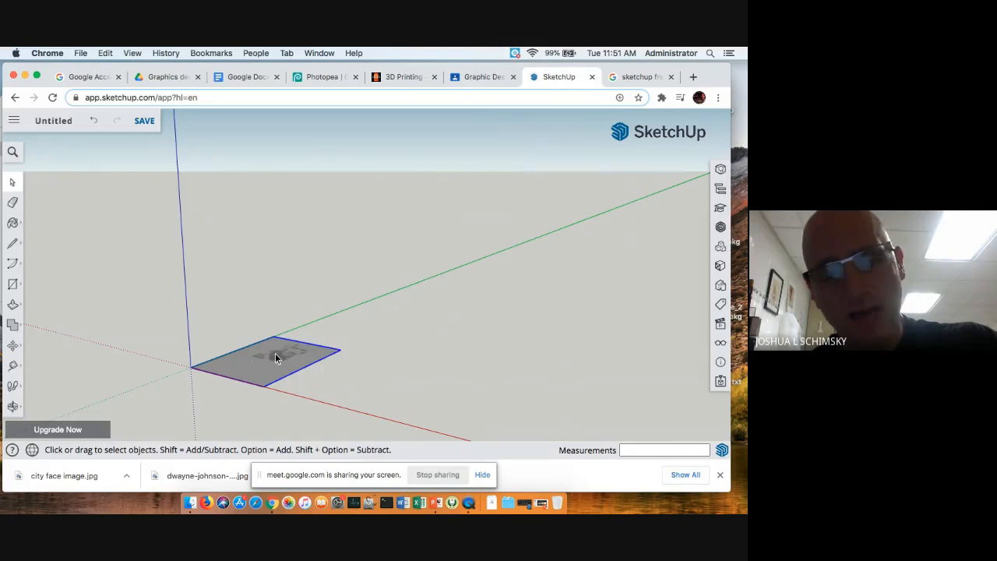
- Switch to the top view and trace both nostrils of the face image as closed Freehand outlines
click(721, 325)
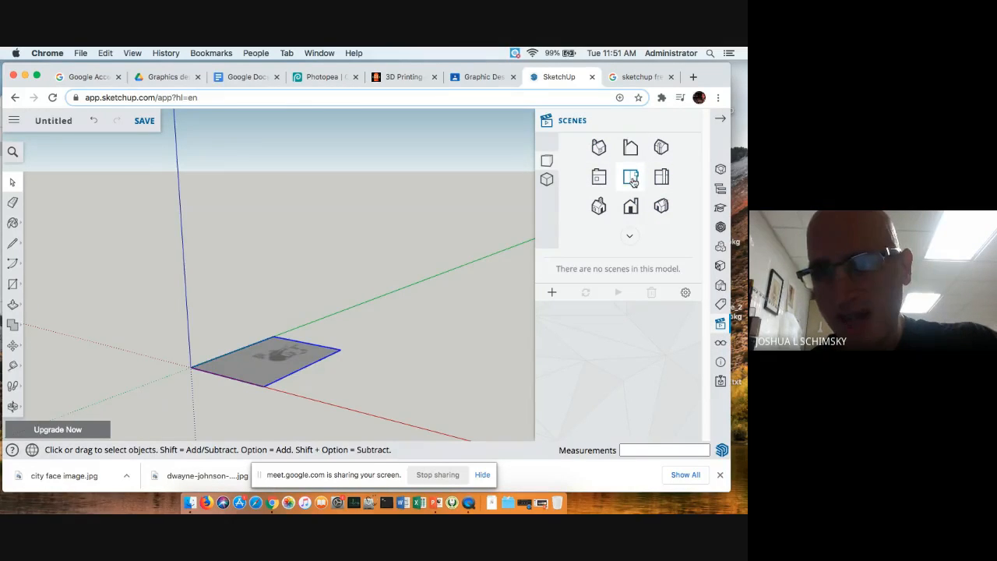
click(632, 179)
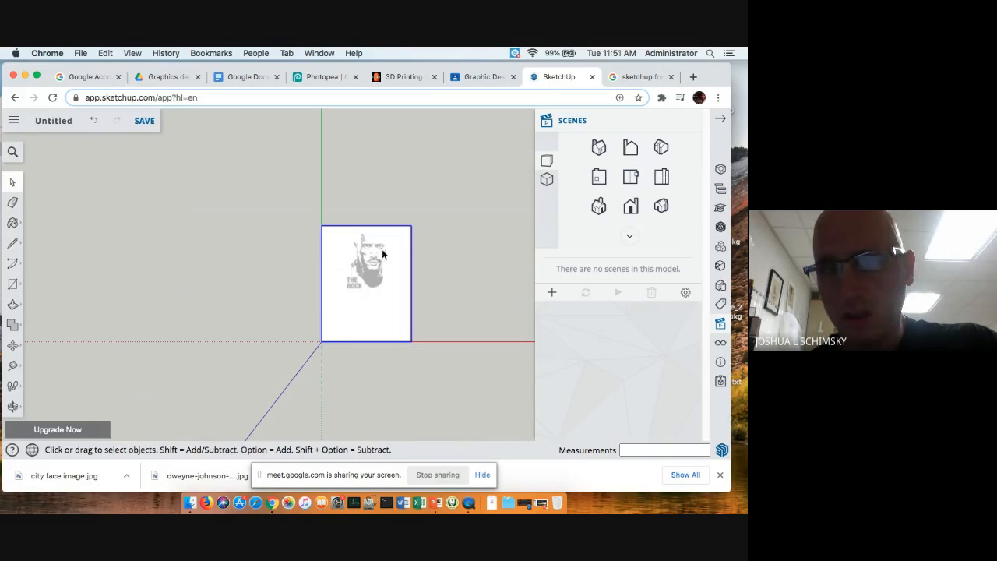
scroll(375, 251, up, 5)
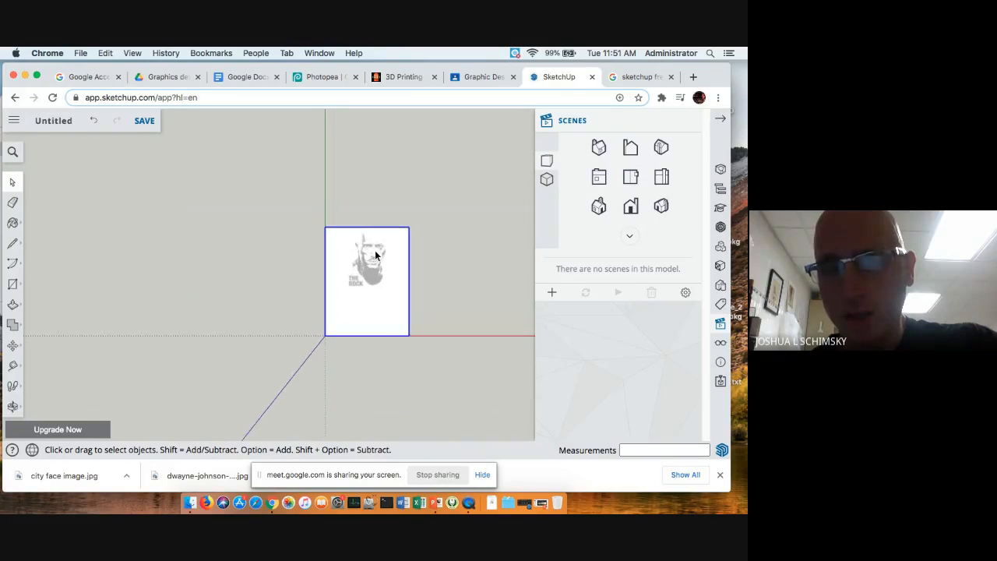
scroll(374, 250, up, 5)
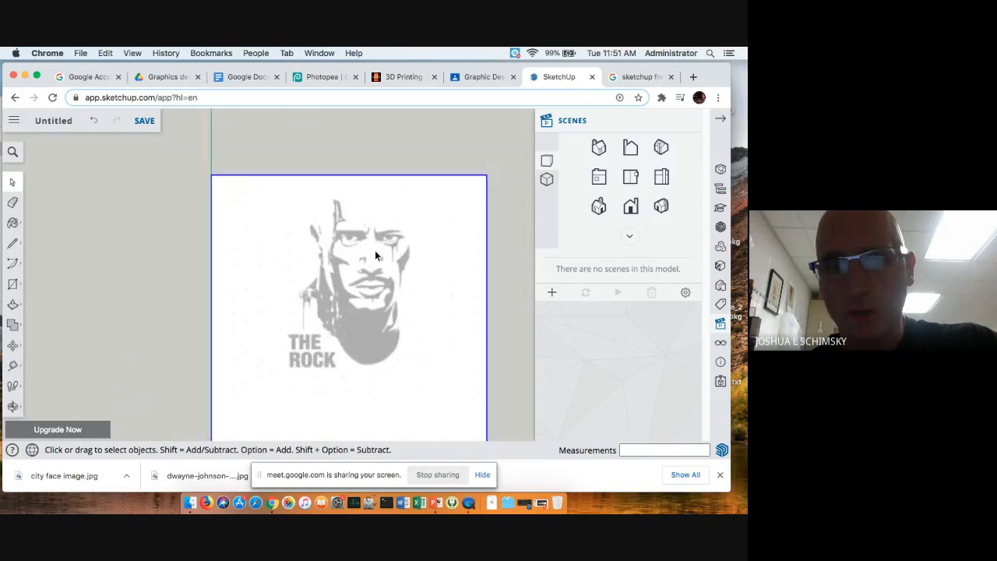
scroll(375, 251, up, 8)
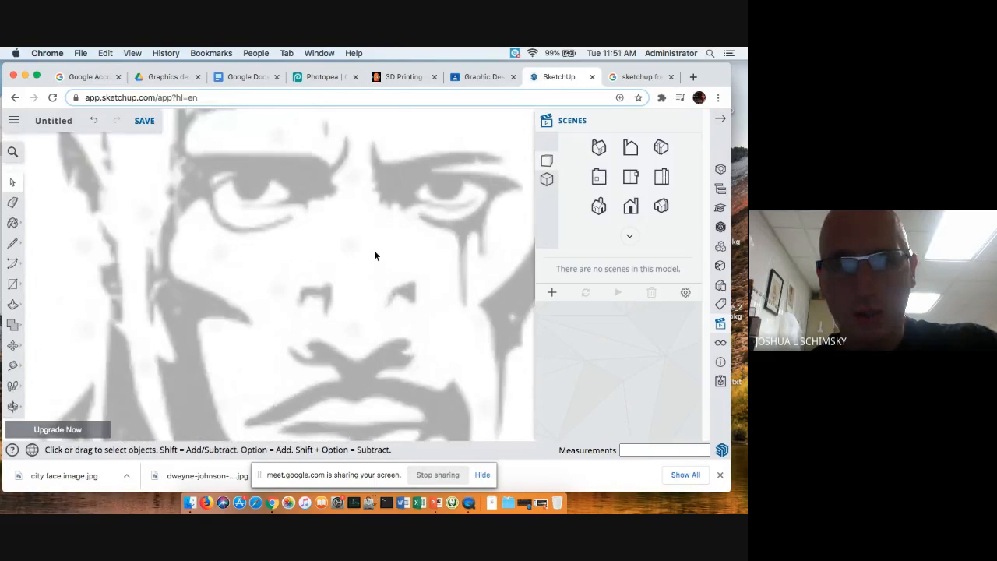
scroll(375, 251, up, 2)
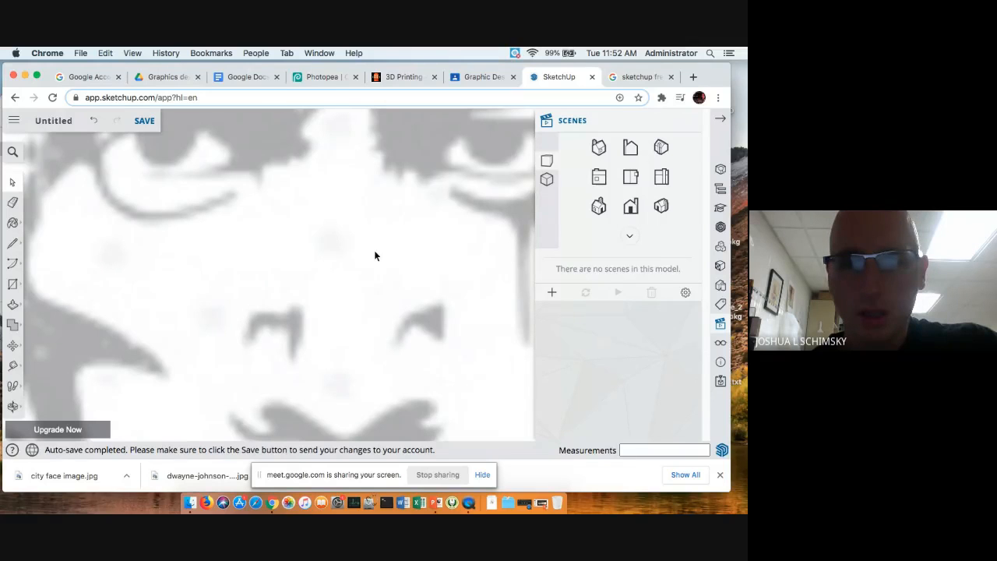
click(12, 245)
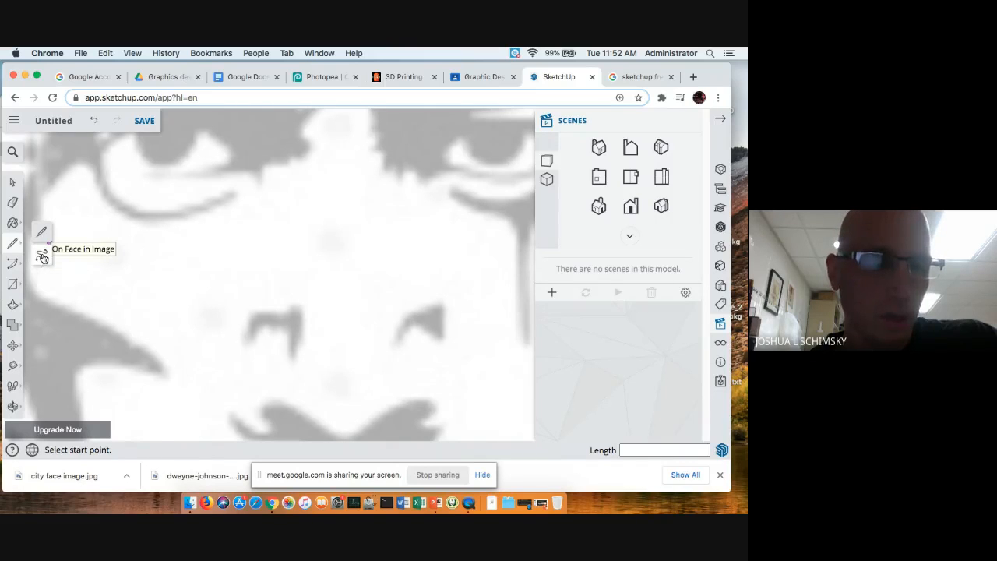
click(42, 257)
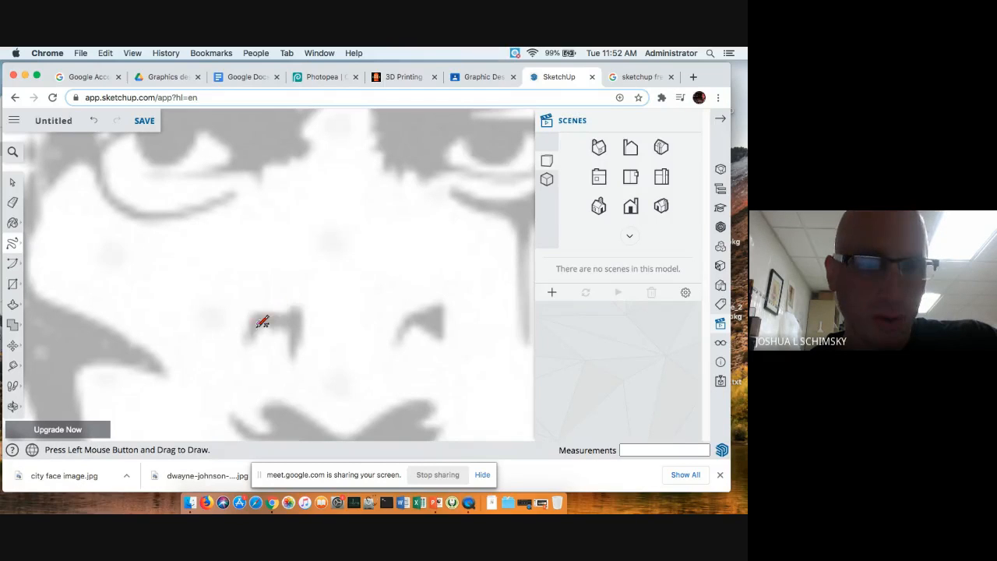
mouse_move(248, 341)
mouse_down()
mouse_move(260, 313)
mouse_move(293, 307)
mouse_move(306, 318)
mouse_move(294, 354)
mouse_move(296, 338)
mouse_move(276, 327)
mouse_move(249, 342)
mouse_up()
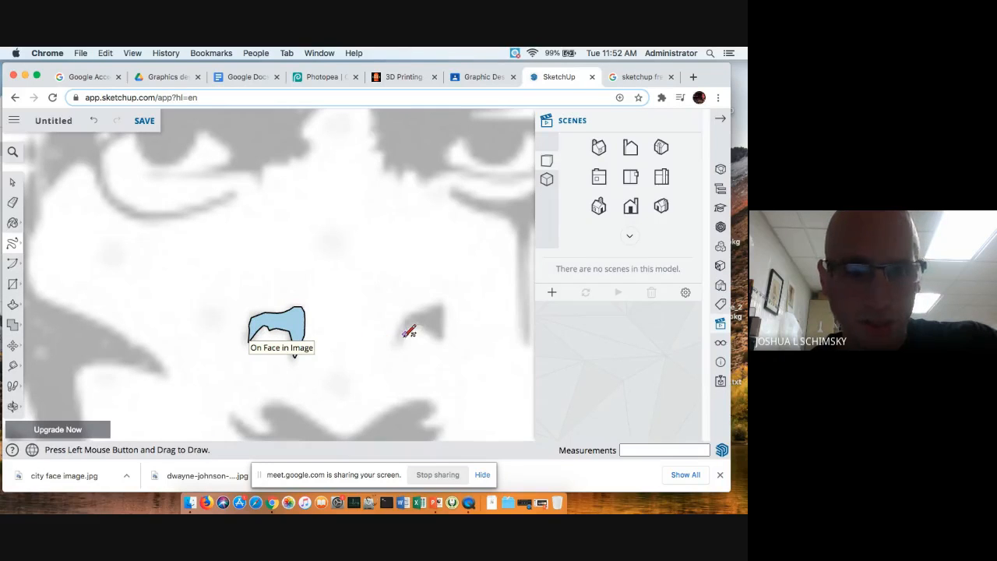
mouse_move(398, 342)
mouse_down()
mouse_move(411, 314)
mouse_move(442, 304)
mouse_move(444, 328)
mouse_move(398, 342)
mouse_up()
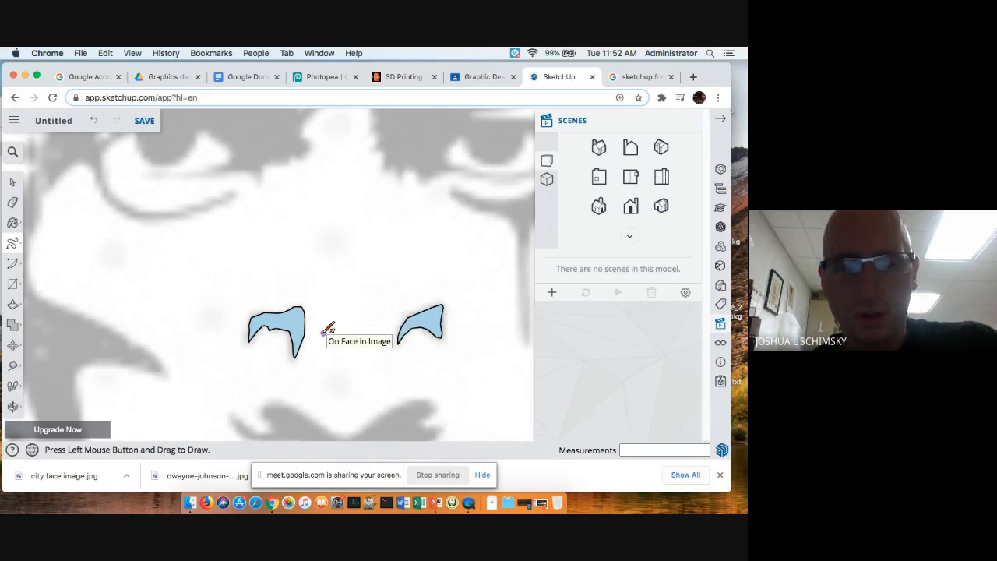
mouse_move(256, 283)
middle_down()
mouse_move(414, 354)
mouse_move(305, 267)
middle_up()
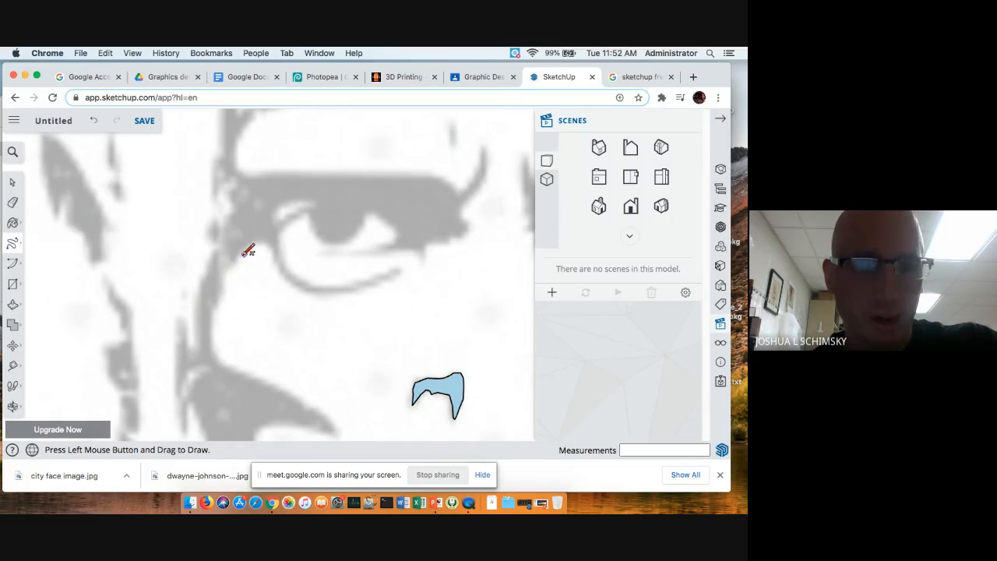
- Trace the dark shadow at the inner side of the image's left eye as a closed Freehand outline and erase the stray line crossing it
mouse_move(229, 275)
mouse_down()
mouse_move(218, 322)
mouse_move(191, 312)
mouse_move(199, 265)
mouse_move(227, 211)
mouse_move(254, 232)
mouse_move(245, 251)
mouse_move(269, 243)
mouse_move(297, 282)
mouse_move(276, 207)
mouse_move(227, 195)
mouse_move(233, 215)
mouse_up()
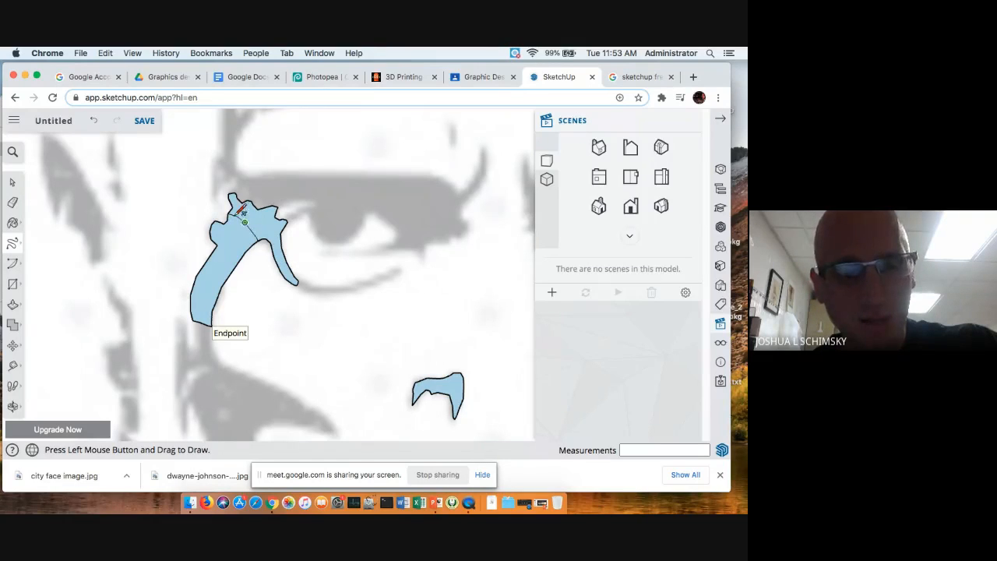
click(13, 203)
click(249, 231)
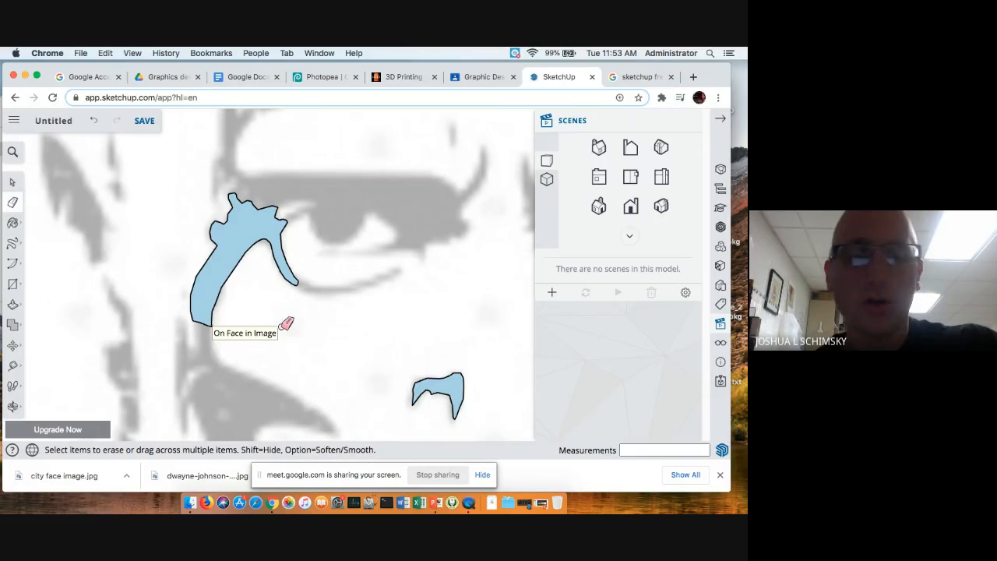
- Push/Pull the traced eye shadow and both nostril faces upward into solids, raising the nearest nostril about 5/16"
mouse_move(285, 323)
middle_down()
mouse_move(263, 312)
mouse_move(301, 307)
mouse_move(34, 354)
middle_up()
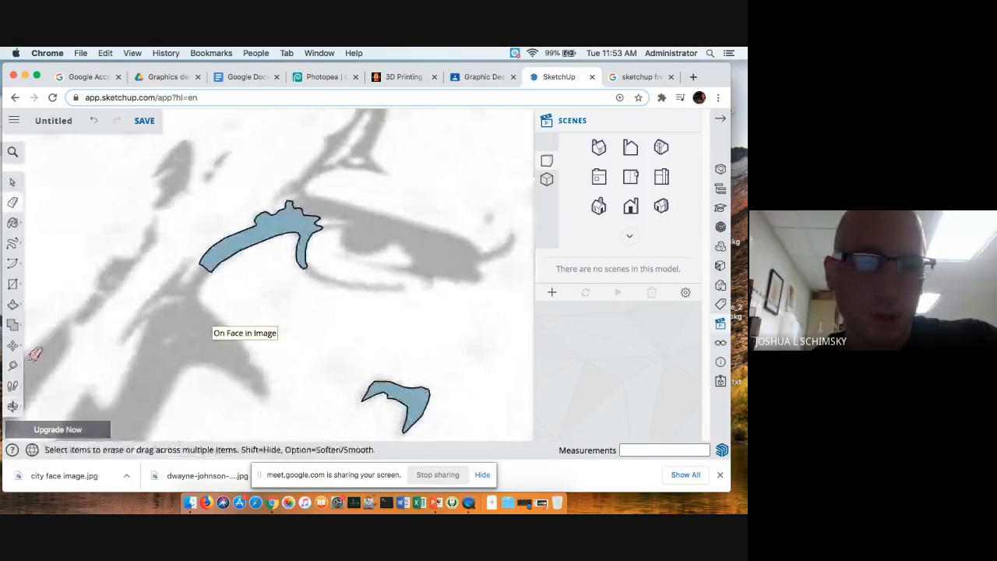
click(13, 407)
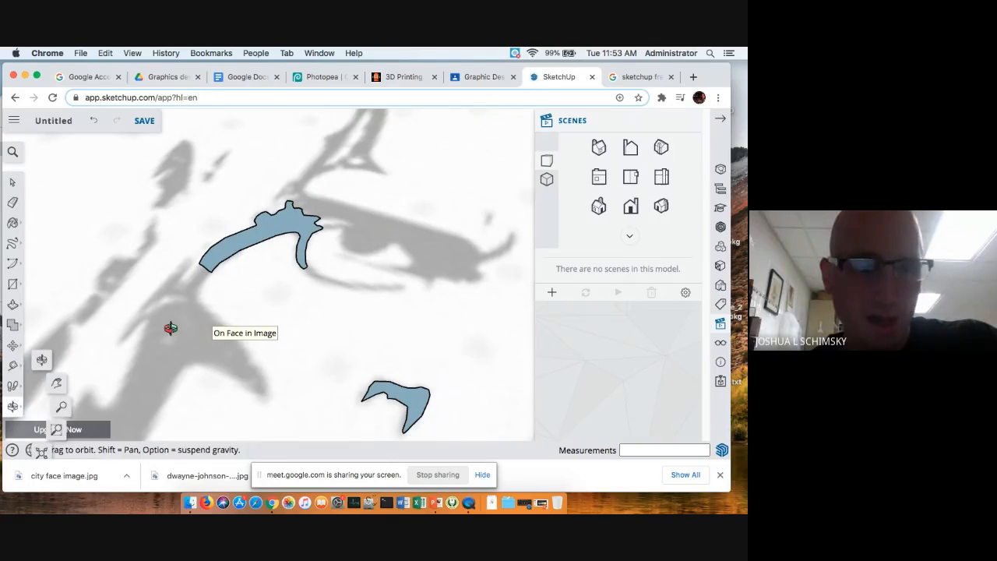
drag(255, 297, 176, 207)
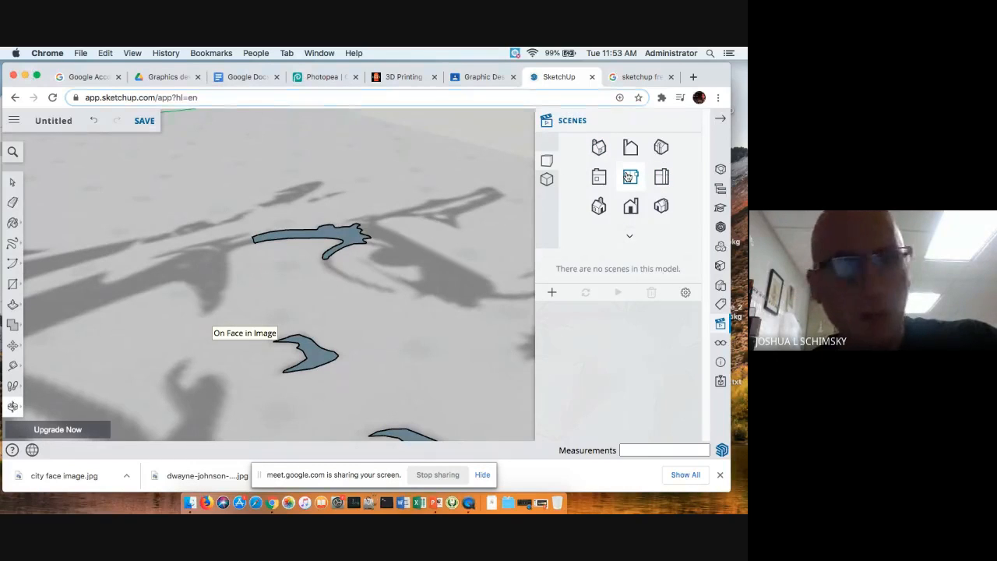
click(13, 305)
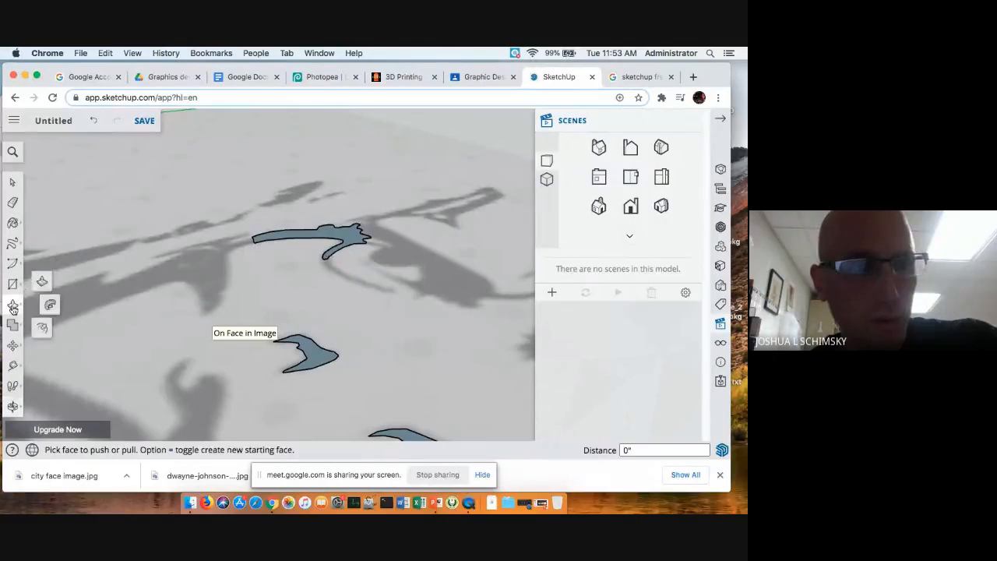
click(326, 232)
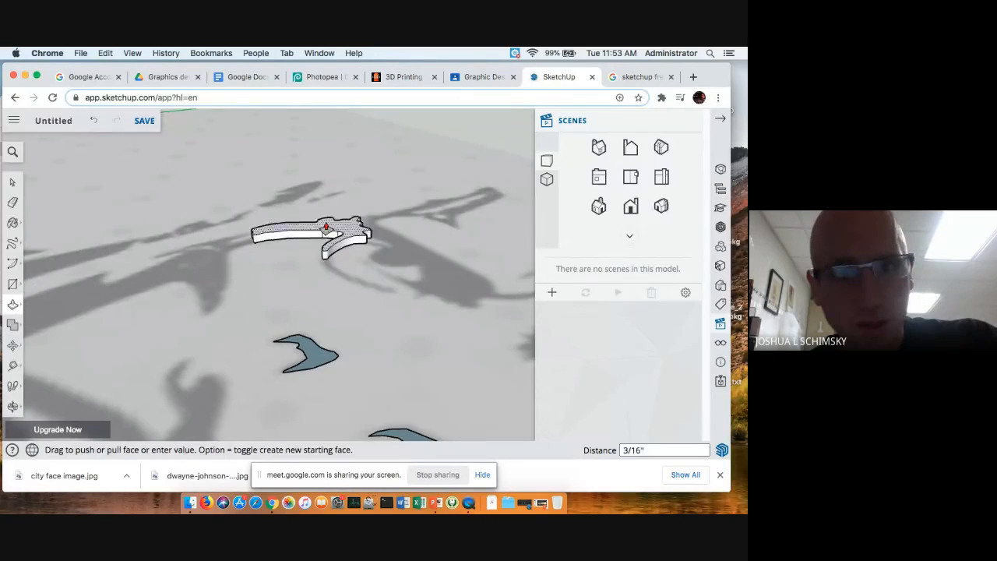
click(325, 216)
click(318, 343)
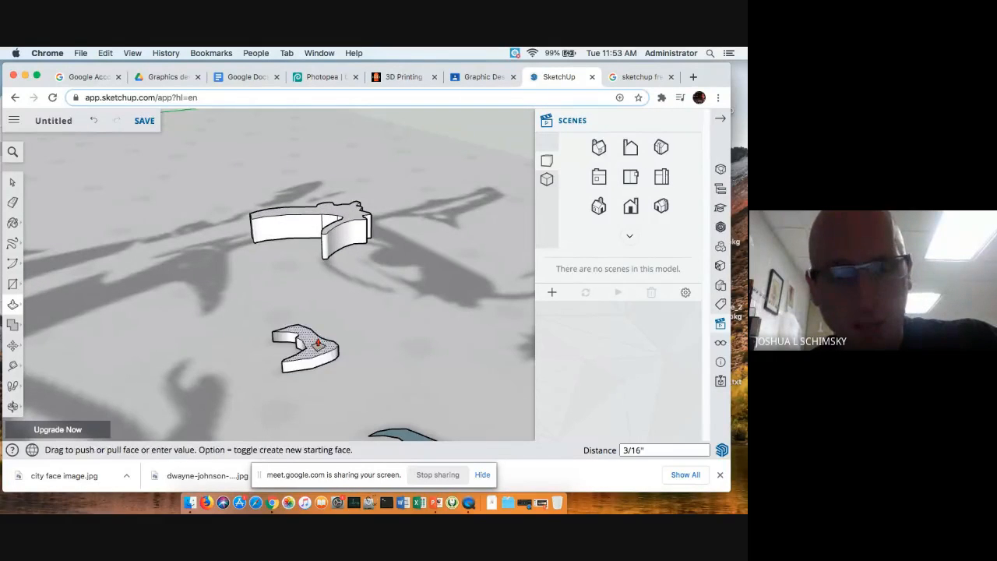
click(316, 337)
click(405, 408)
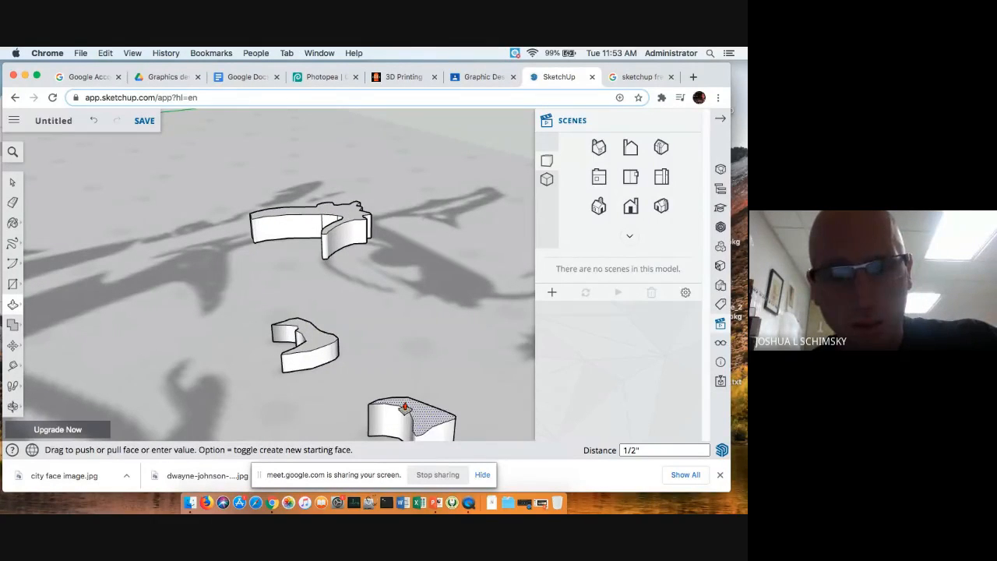
click(334, 357)
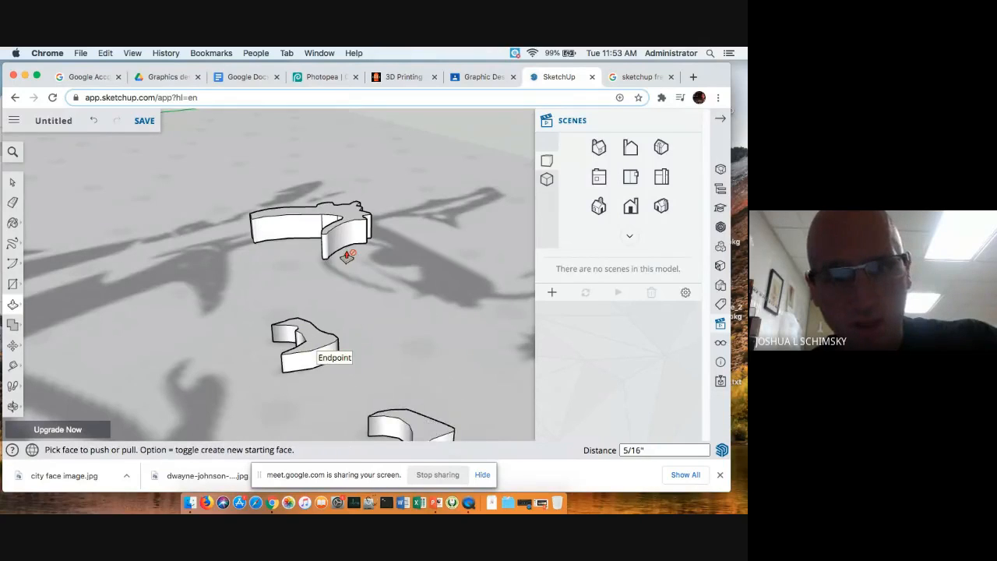
- Lower the top of the eye-shadow solid by about 1/8" and raise the middle nostril solid by about 3/8"
click(347, 227)
click(349, 234)
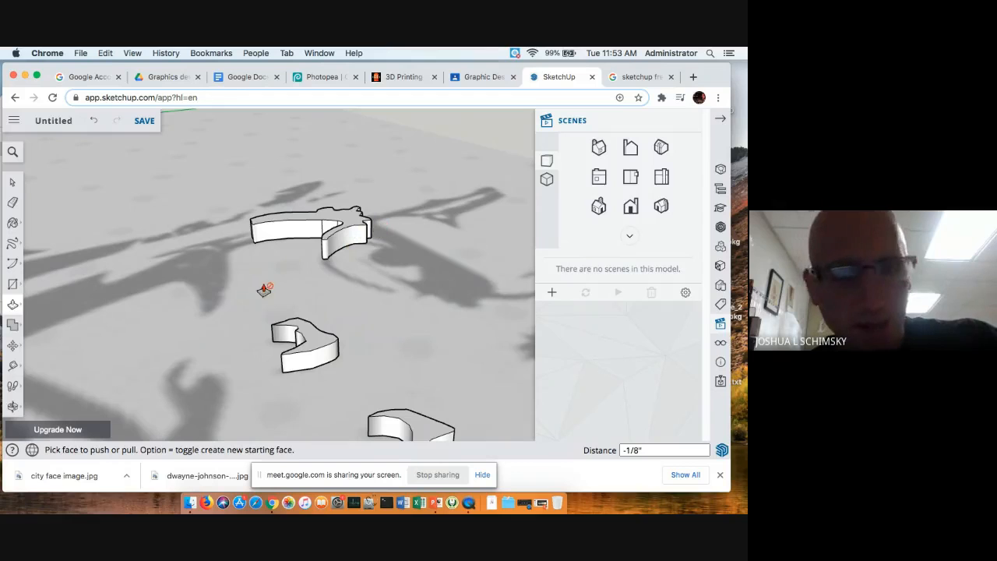
click(302, 333)
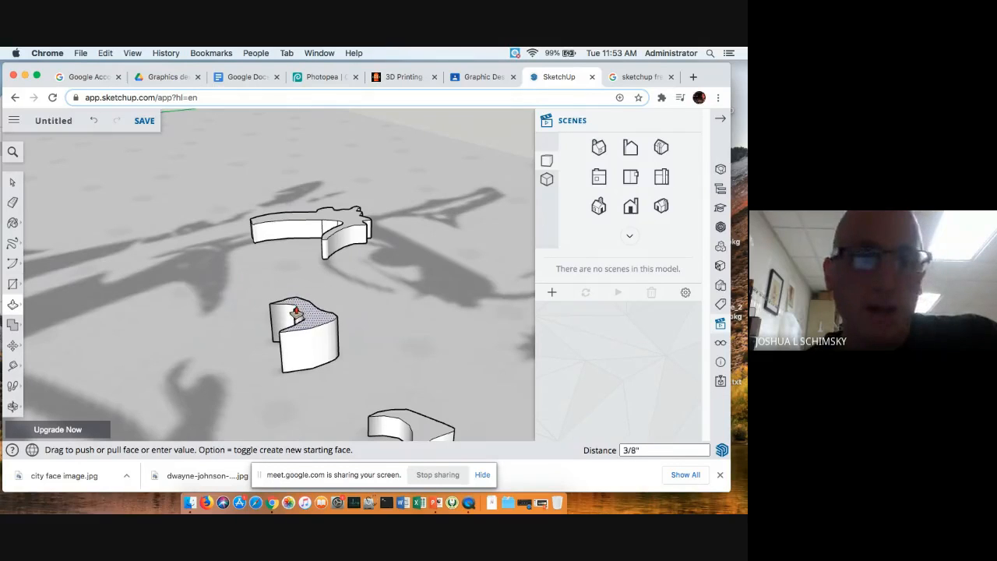
click(295, 310)
- Inspect the raised pieces against the whole face image from the top view and from a low angle
middle_drag(338, 281, 346, 298)
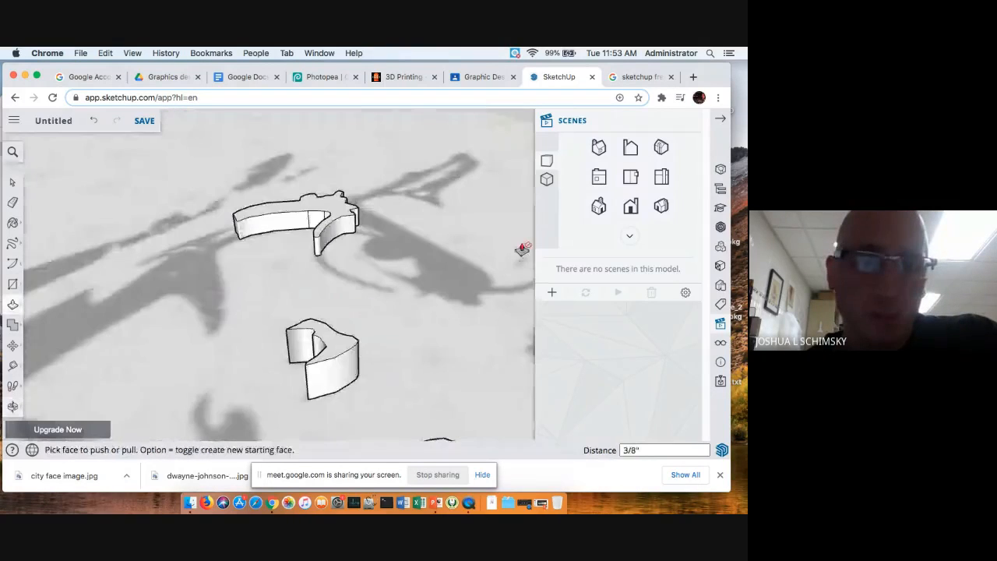
click(631, 178)
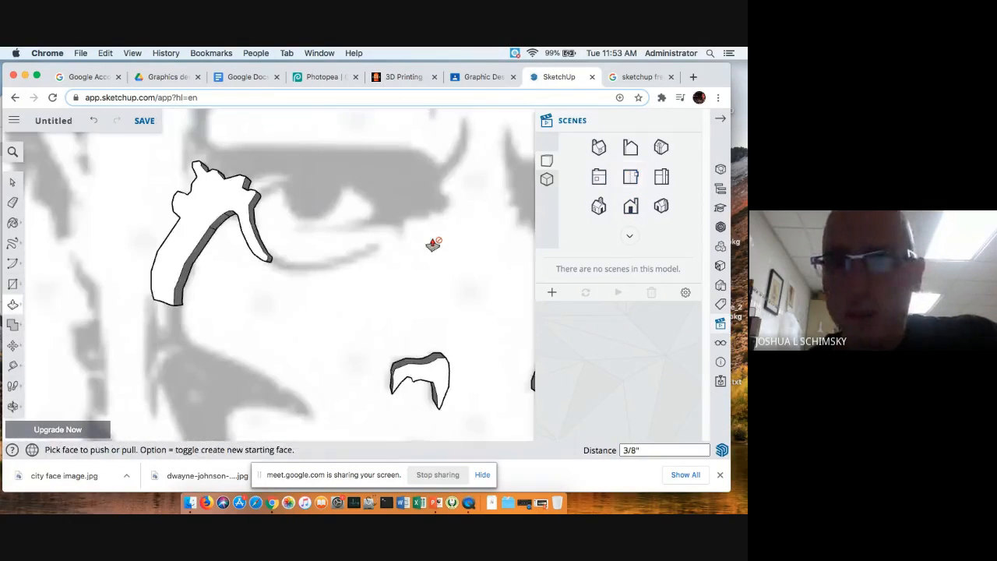
scroll(434, 242, up, 3)
scroll(434, 241, down, 8)
scroll(435, 243, down, 5)
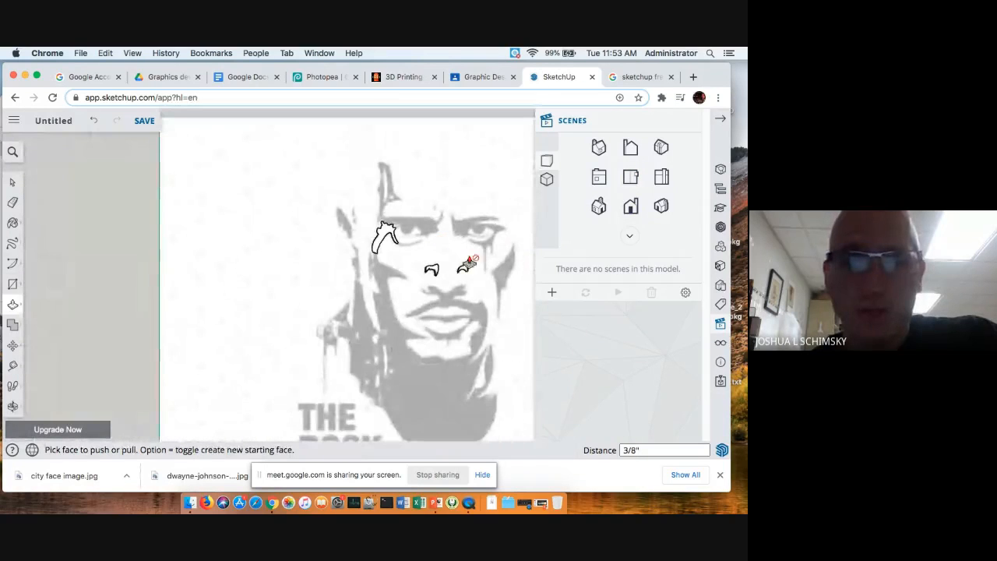
middle_drag(469, 264, 312, 187)
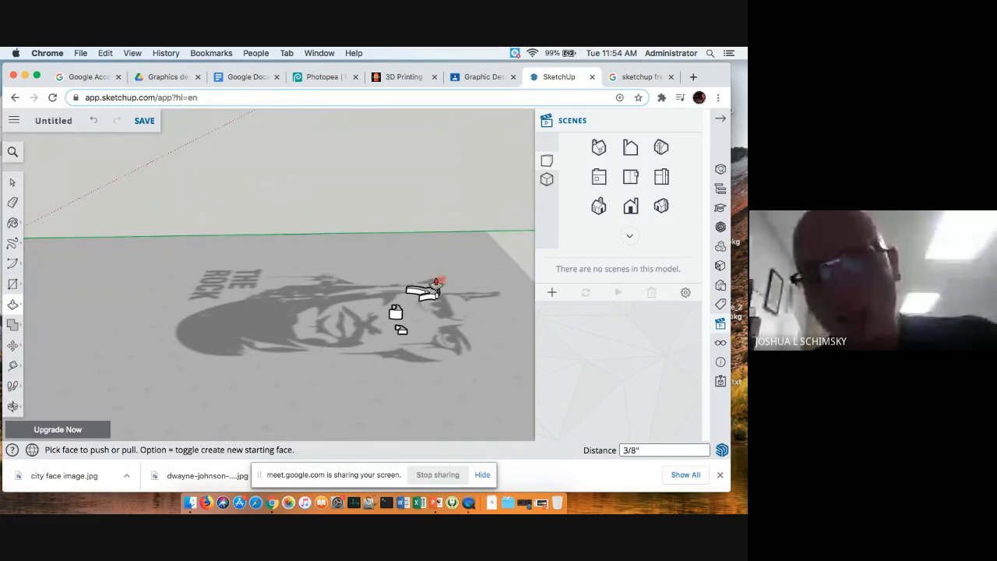
- Raise the top face of the eye-shadow solid by about another 1/16" with Push/Pull
scroll(433, 293, down, 2)
scroll(426, 294, up, 10)
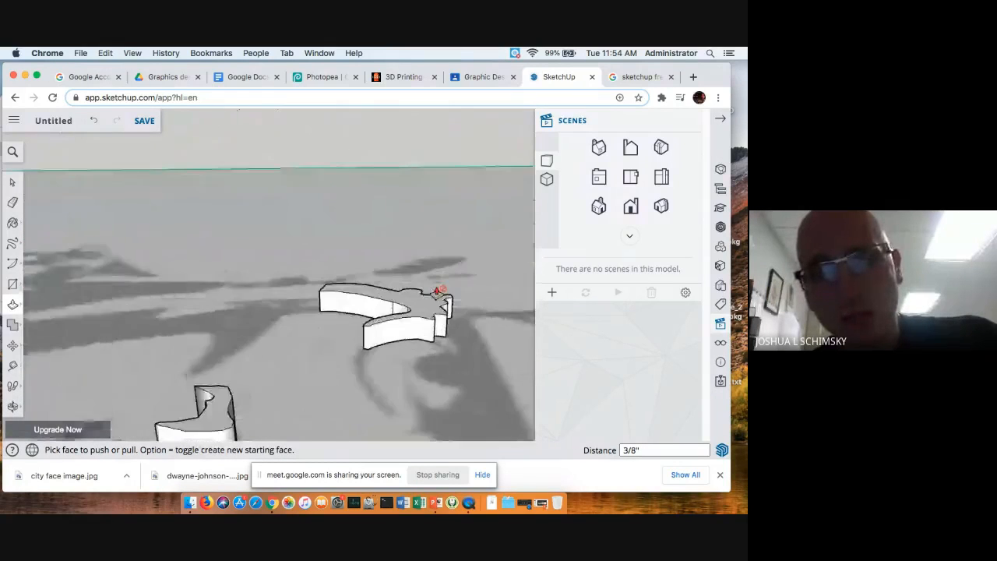
click(410, 335)
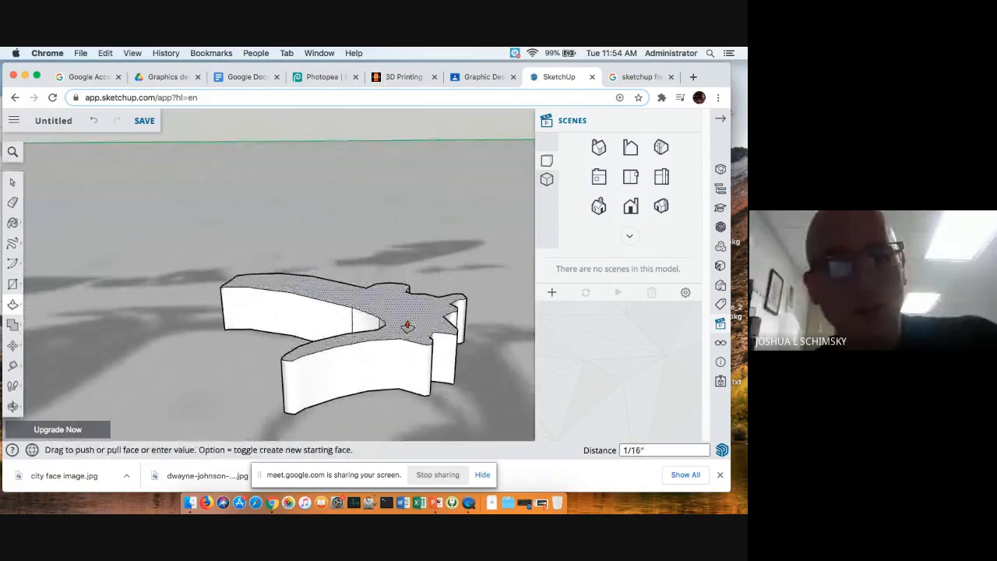
click(408, 318)
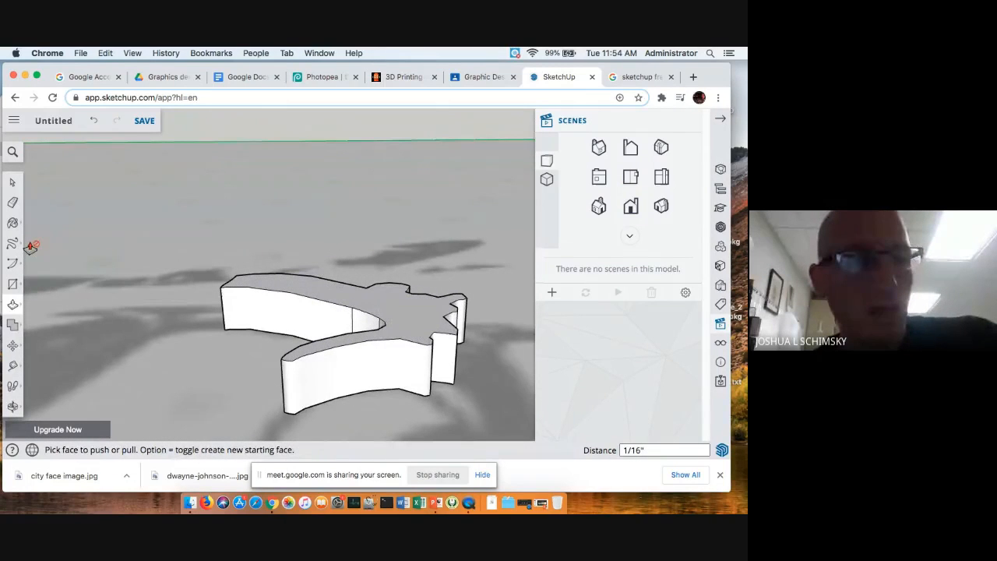
- Draw a circle of about 1/8" radius on top of the eye-shadow solid and pull it up about 1/2" into a cylinder
click(14, 326)
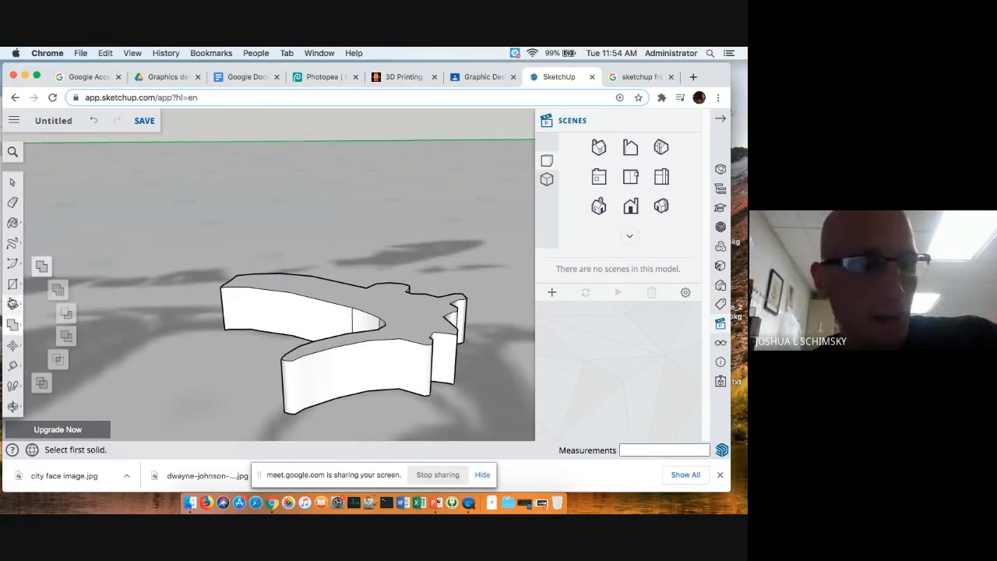
click(12, 285)
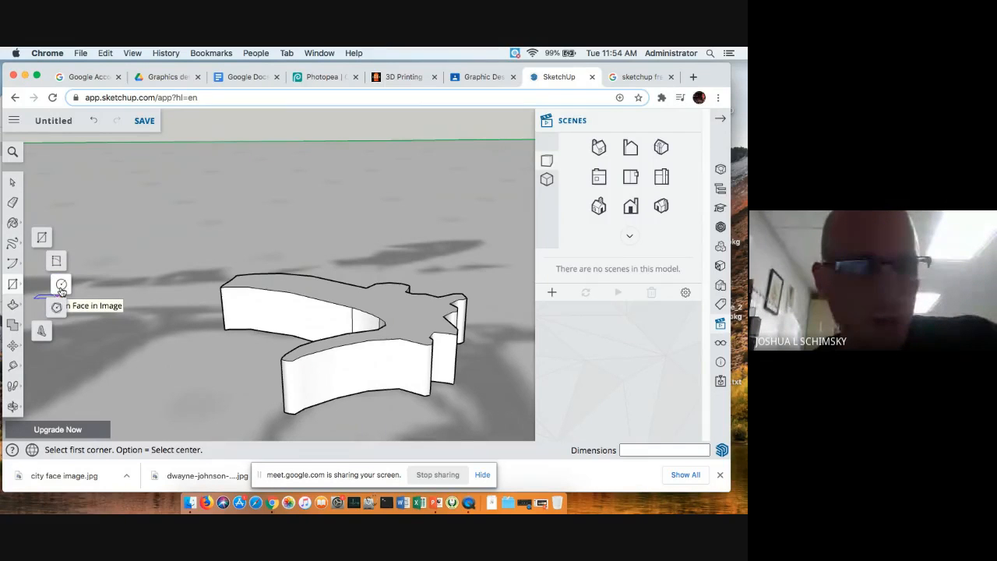
click(61, 286)
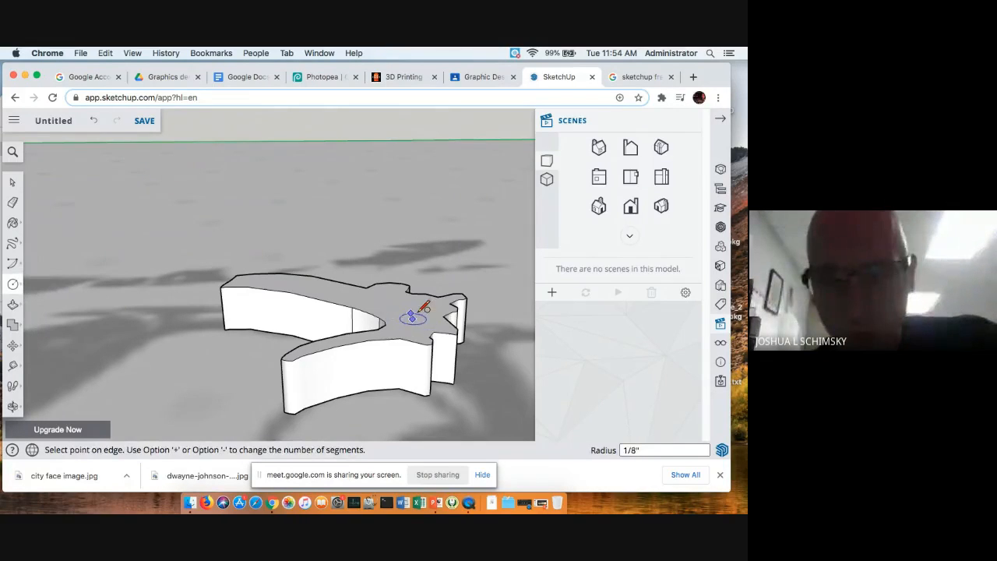
click(421, 310)
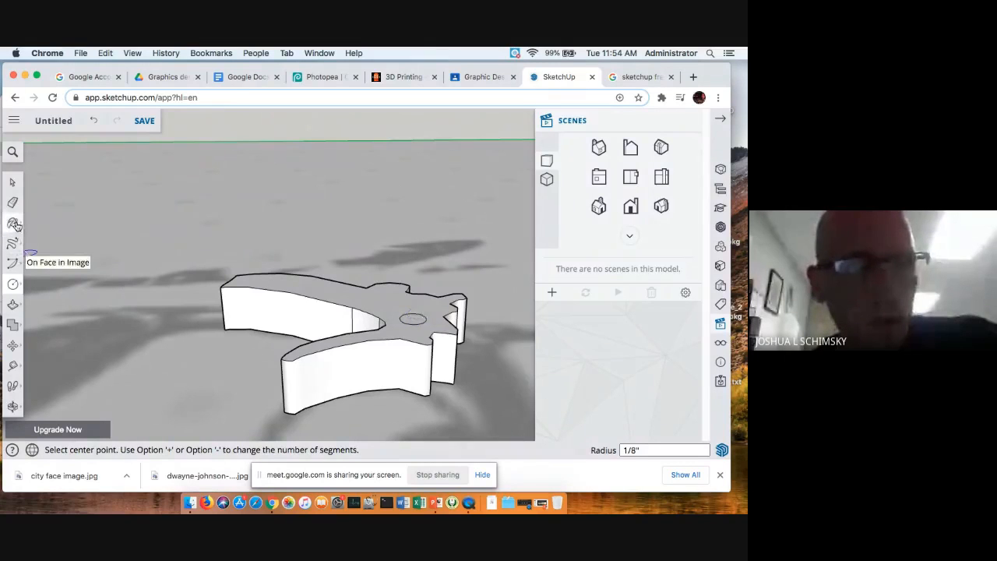
click(13, 306)
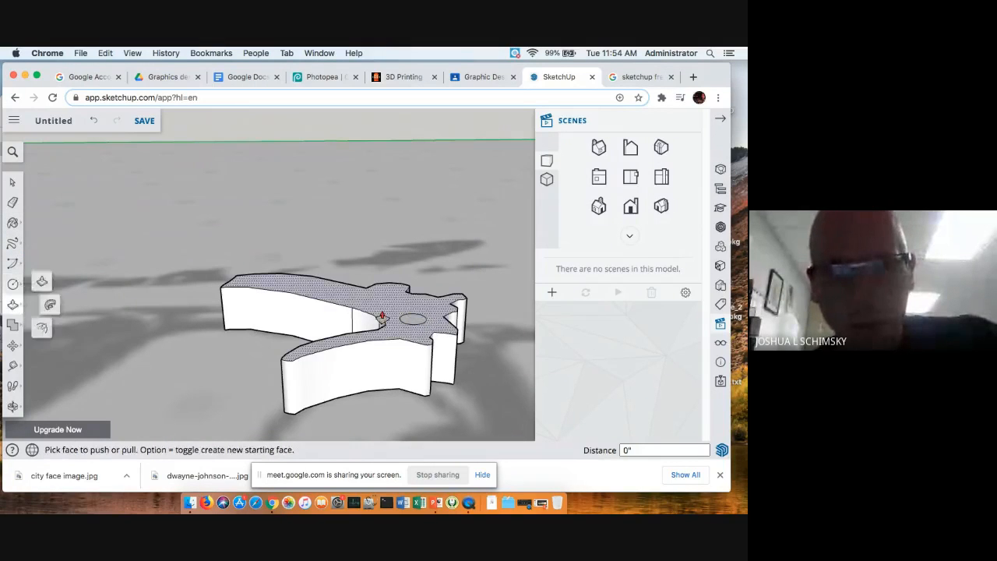
click(413, 319)
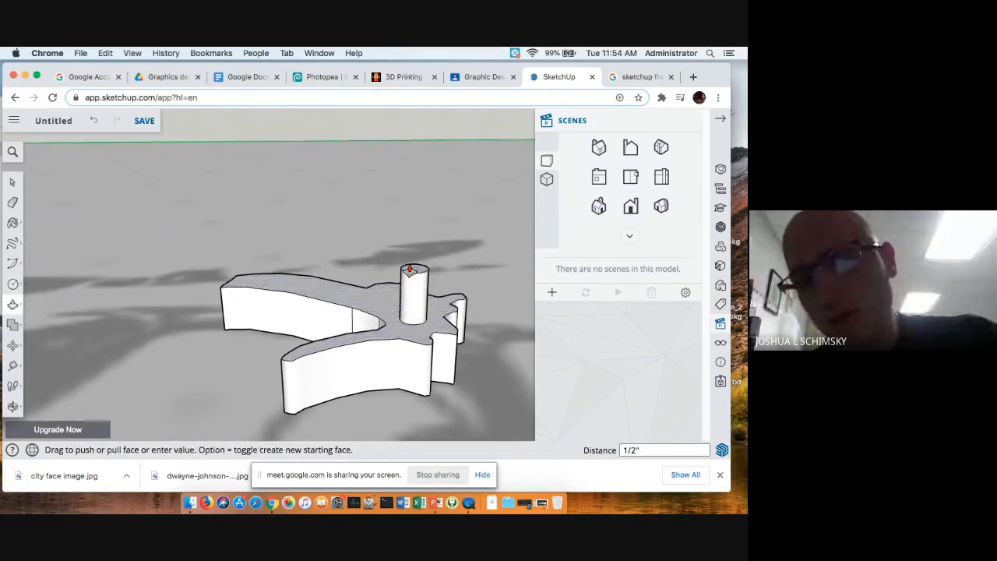
click(410, 269)
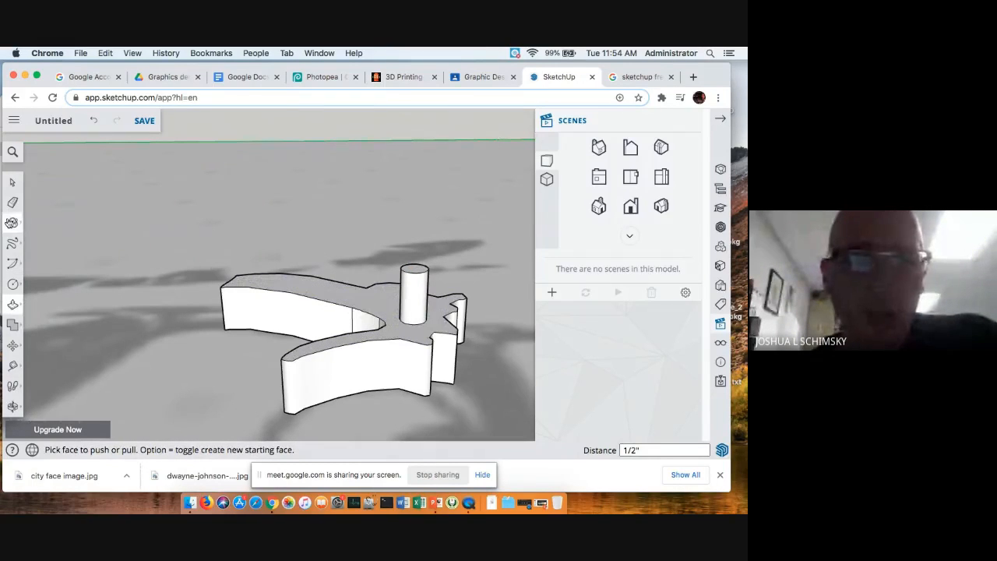
- Paint the top face of the eye-shadow solid with the light blue rippled material from the Water category
click(11, 223)
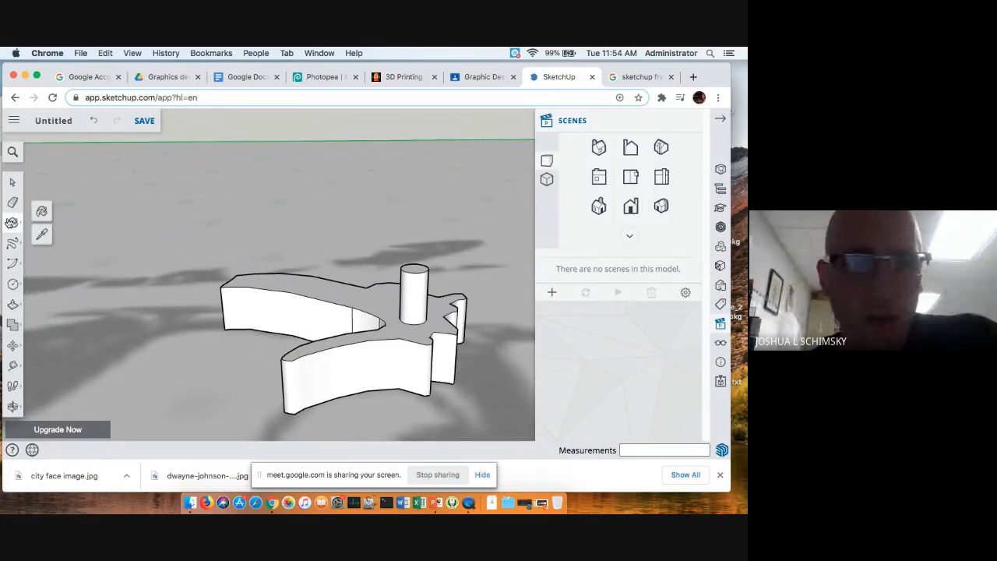
click(41, 211)
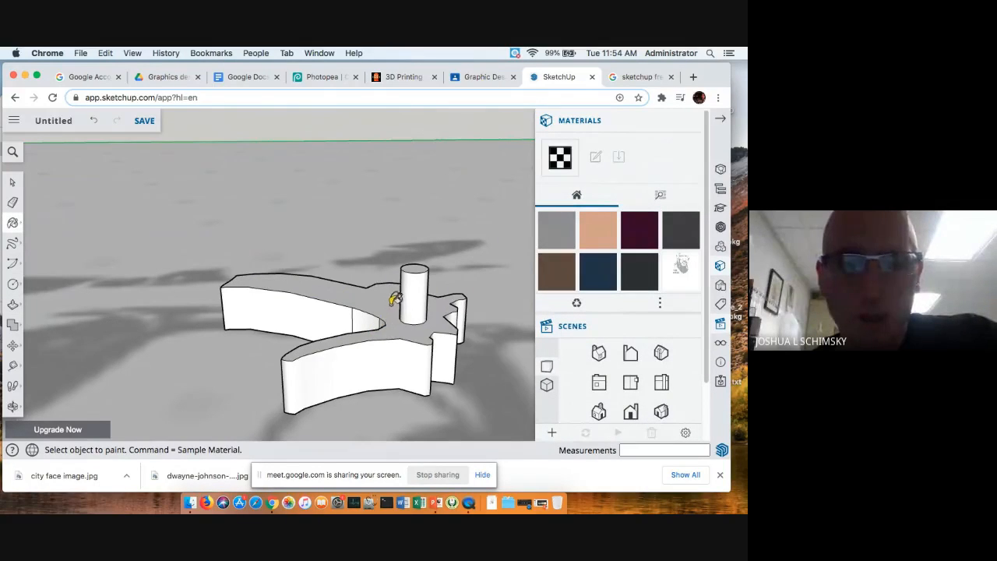
click(660, 196)
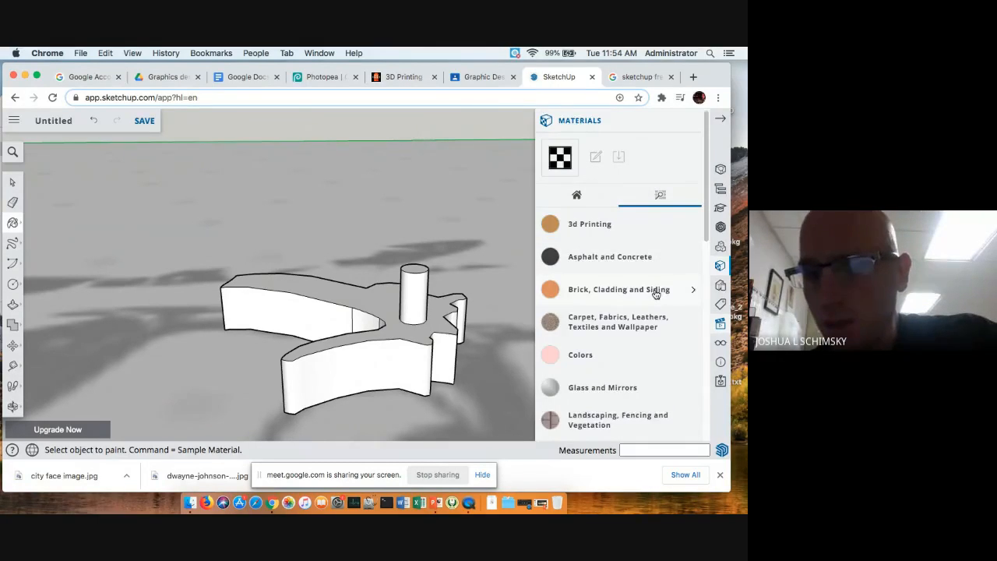
scroll(657, 295, down, 10)
click(598, 307)
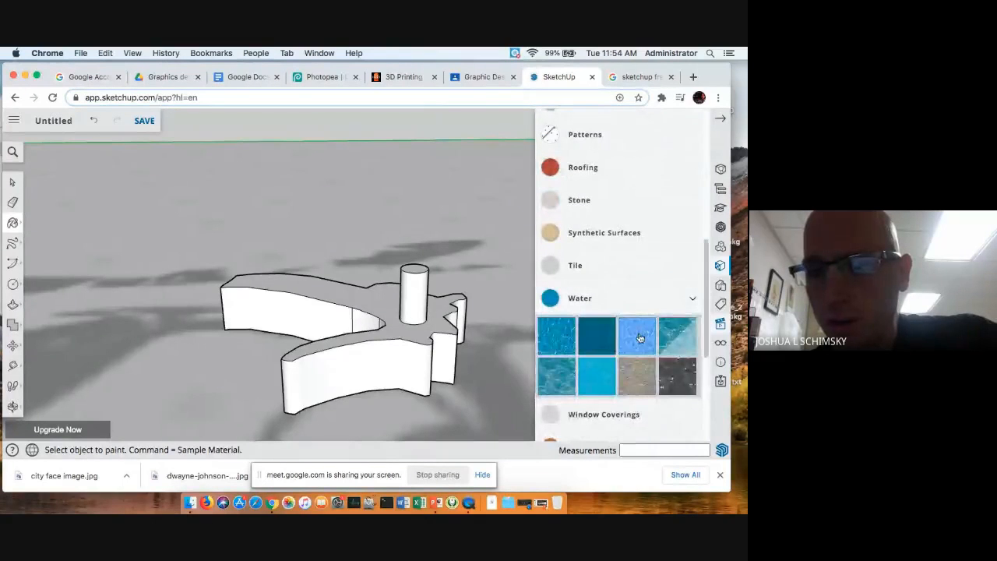
click(641, 338)
click(368, 296)
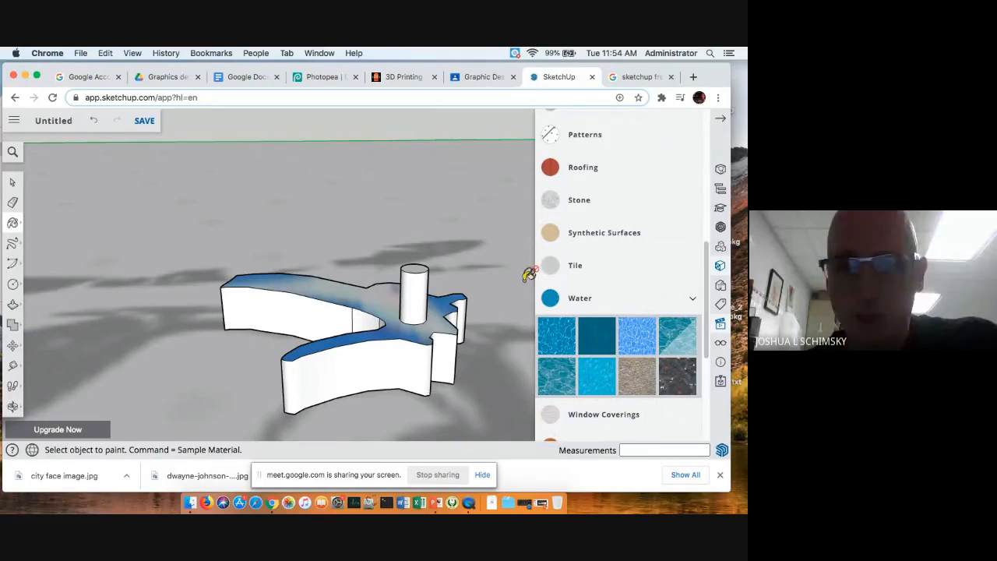
- Move the face image about 4' 8" along the red axis, away from the raised pieces
click(588, 204)
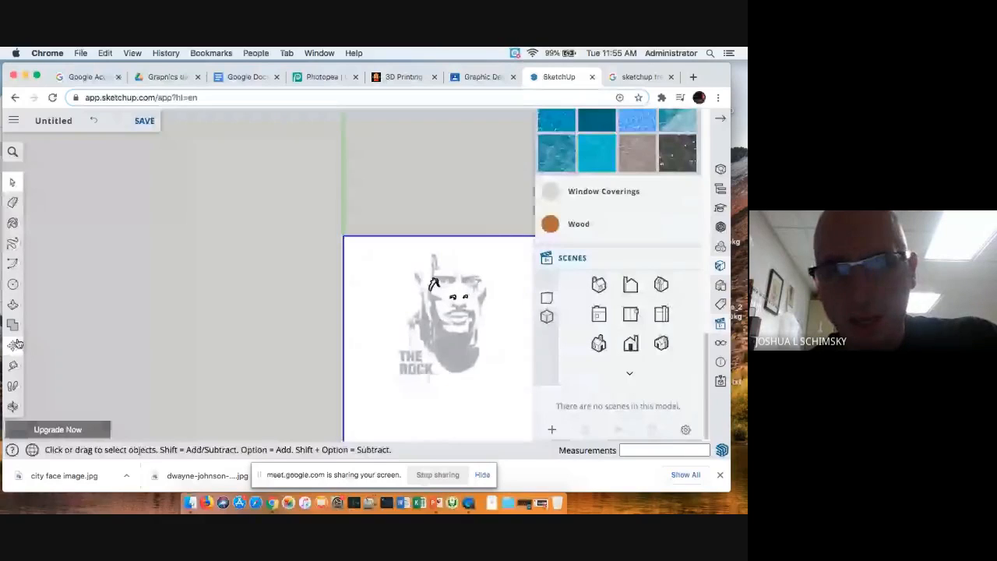
click(13, 345)
click(448, 238)
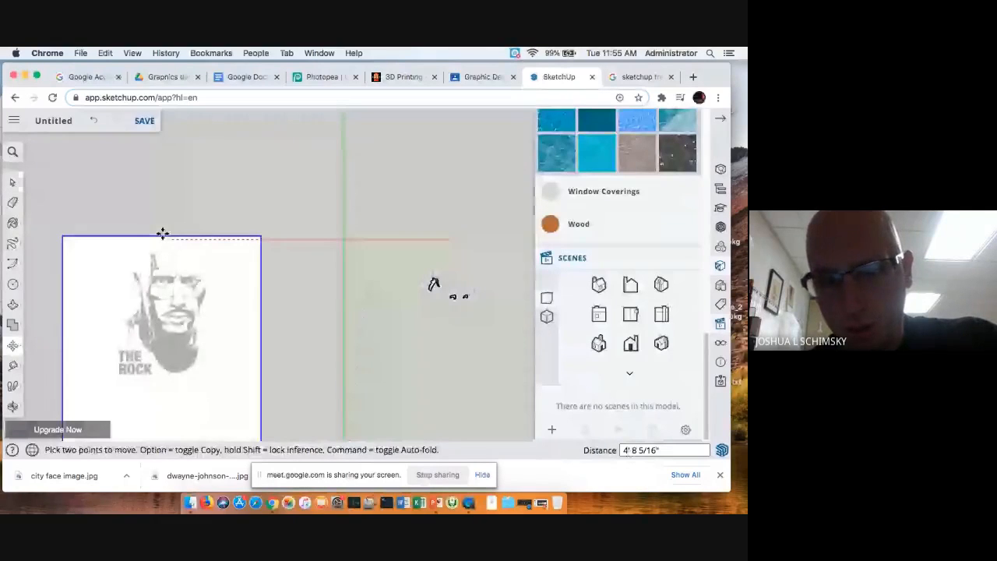
click(153, 234)
- Select the three raised pieces and scale them up uniformly by a factor of about 2.58, leaving the face image out
key(space)
middle_drag(426, 267, 258, 263)
scroll(460, 363, up, 3)
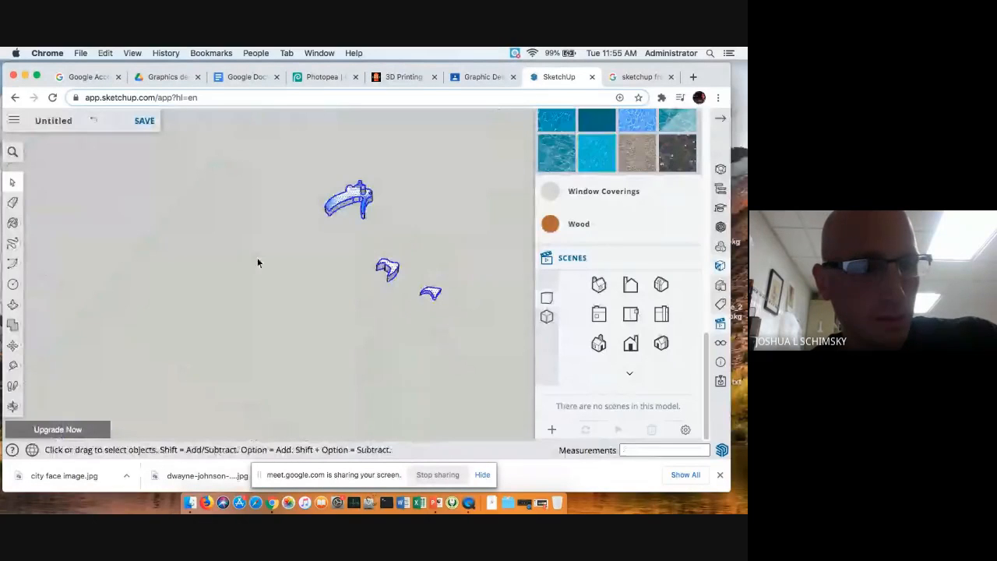
click(12, 345)
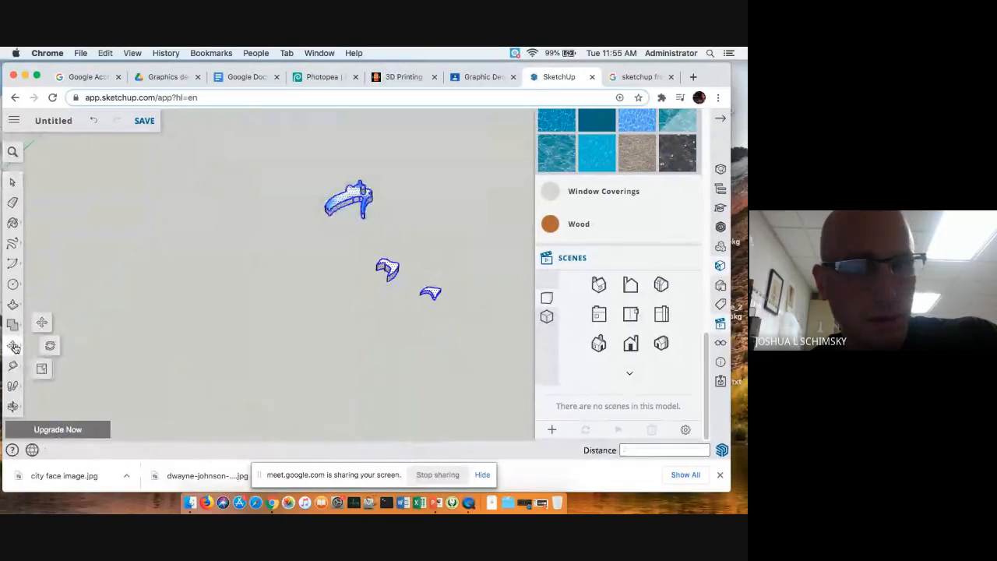
click(42, 371)
drag(301, 227, 89, 221)
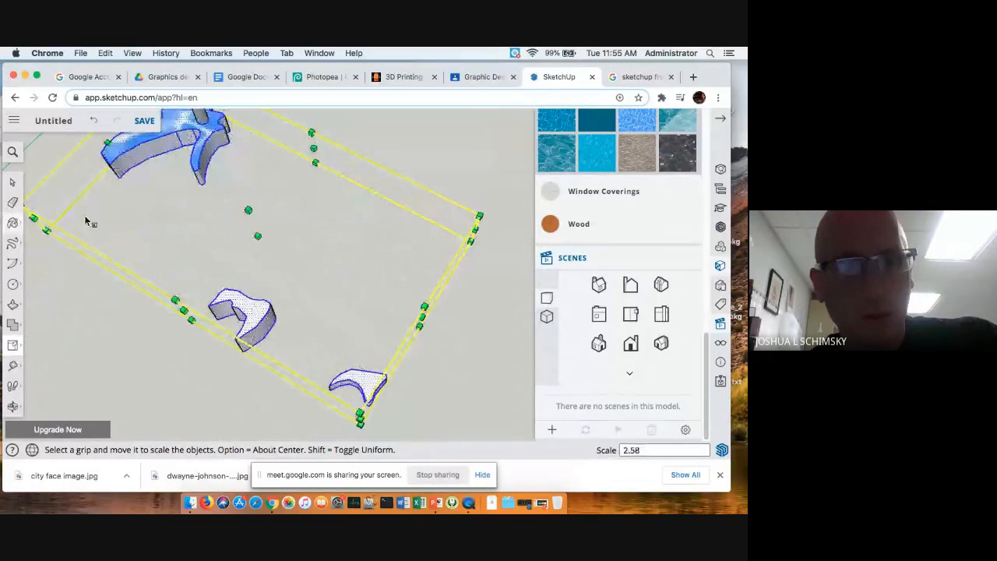
click(409, 139)
click(12, 183)
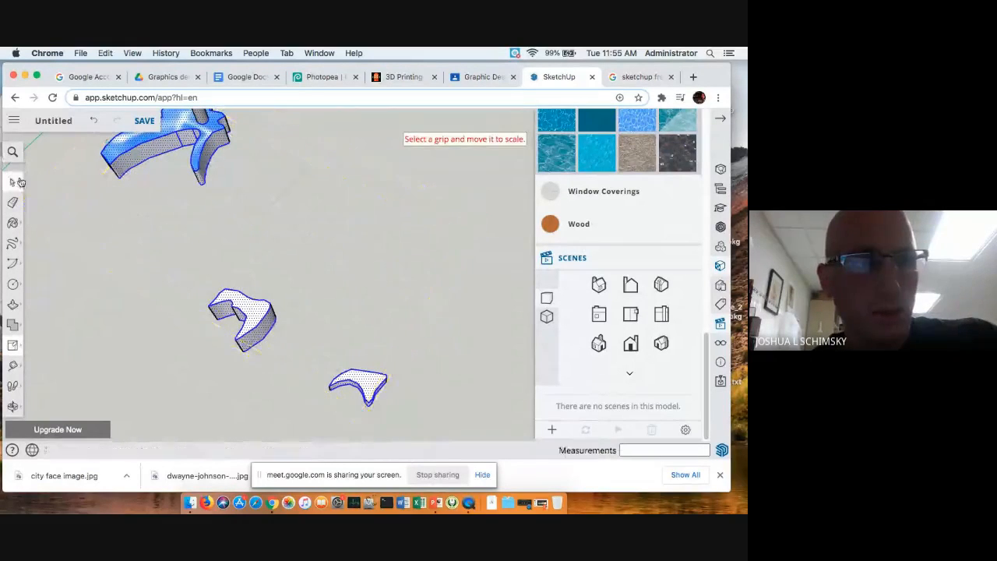
click(249, 144)
- Inspect the scaled pieces from an angle, and view them from the top together with the face image
middle_drag(241, 163, 145, 255)
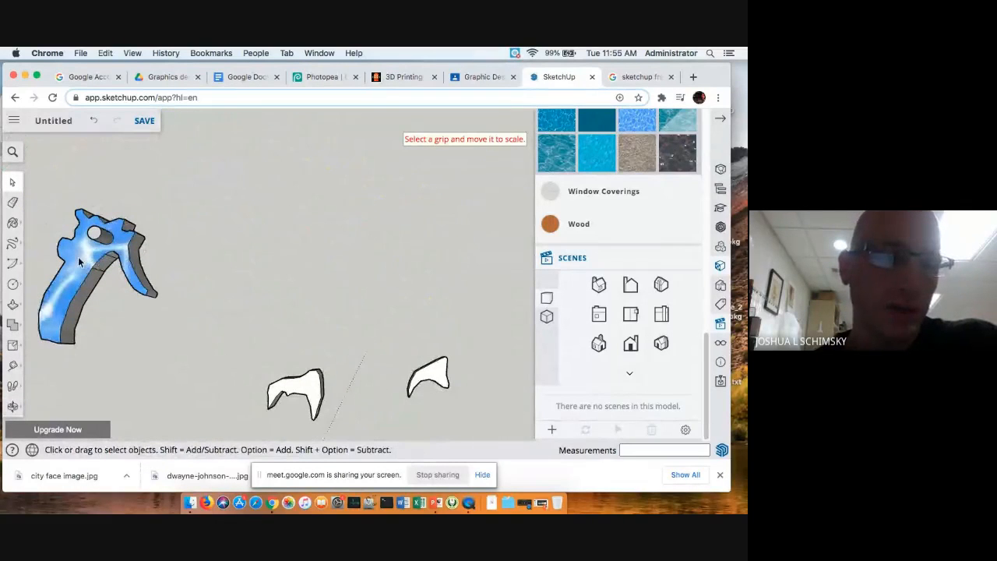
middle_drag(132, 238, 171, 245)
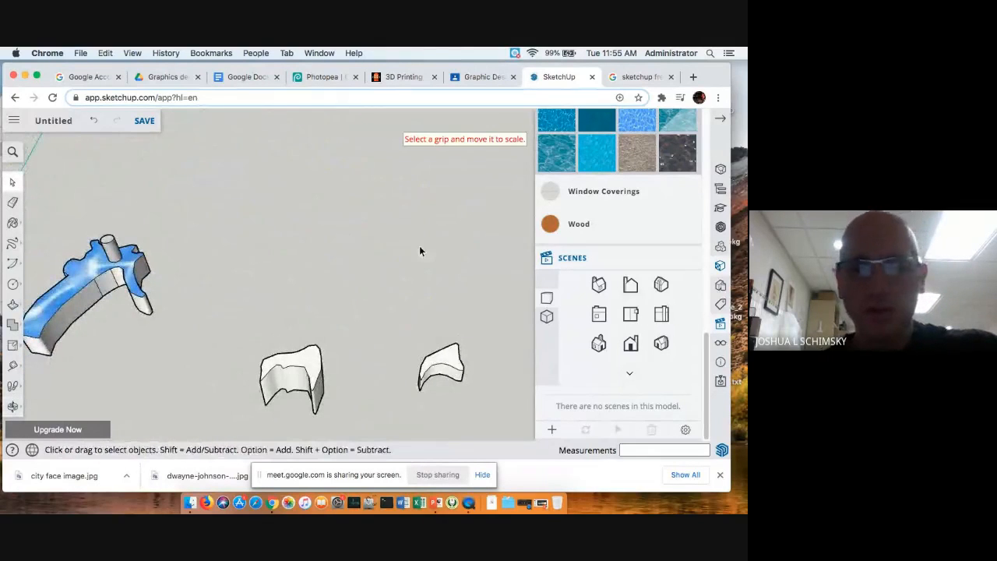
click(637, 314)
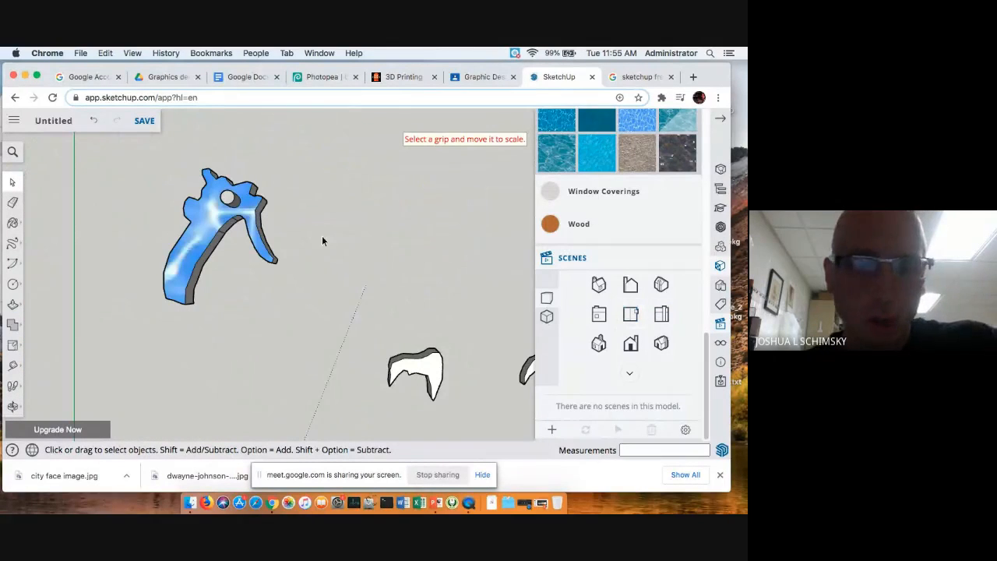
scroll(338, 266, down, 6)
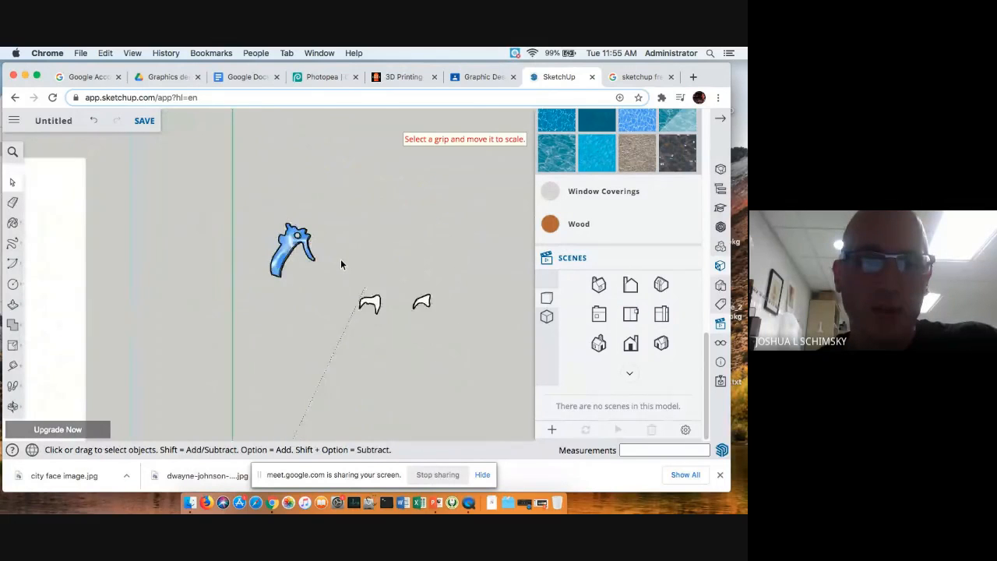
scroll(341, 264, down, 2)
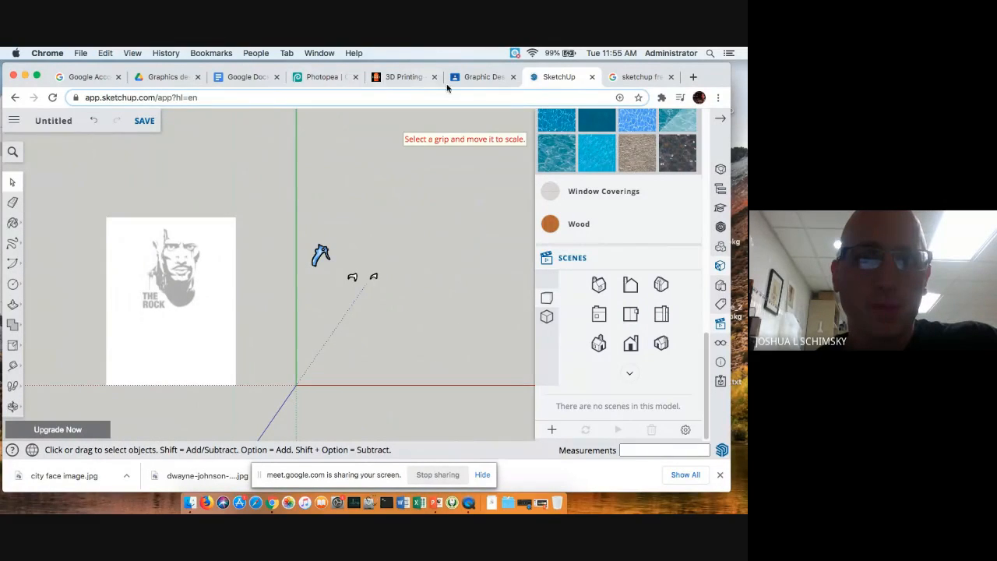
- Switch to the Graphic Design 3 class in Google Classroom and expand the City face assignment under Project 3 in the classwork
click(472, 76)
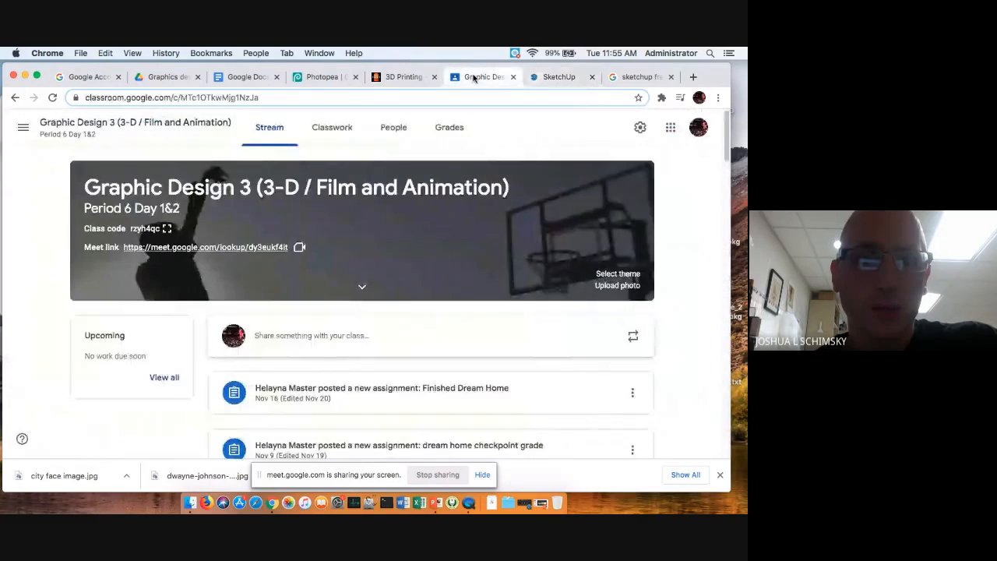
click(341, 126)
scroll(438, 374, down, 10)
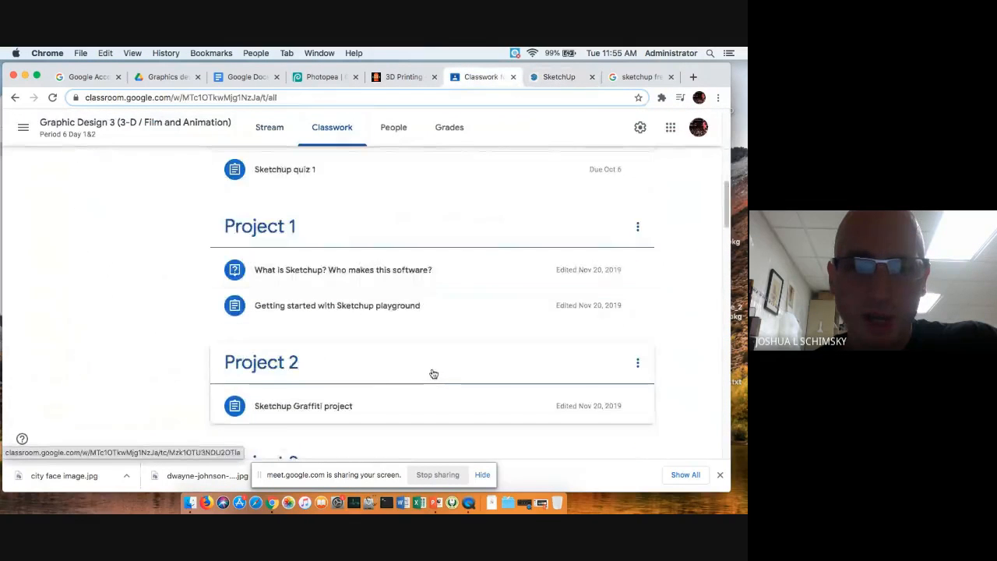
scroll(432, 372, down, 5)
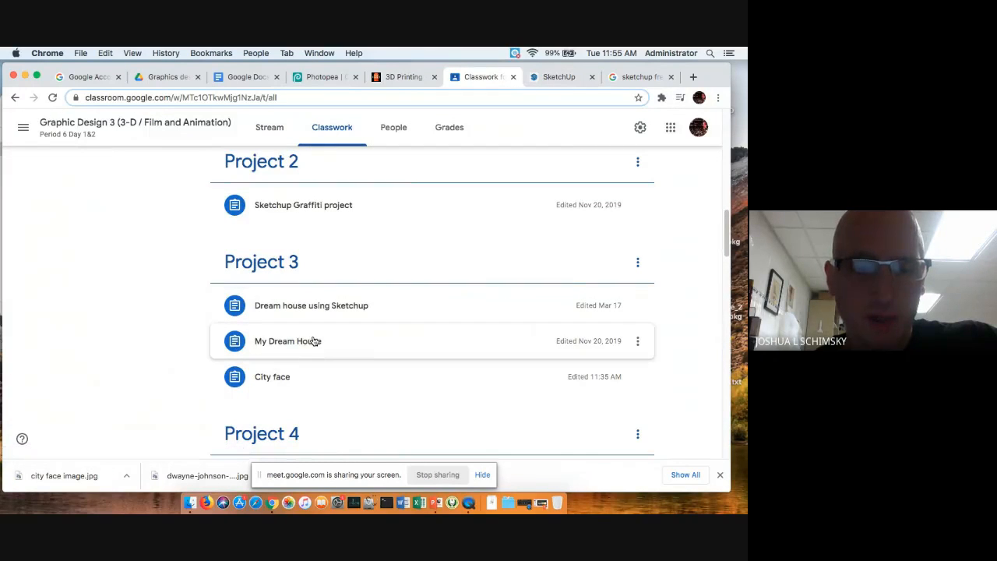
click(281, 379)
scroll(382, 408, down, 6)
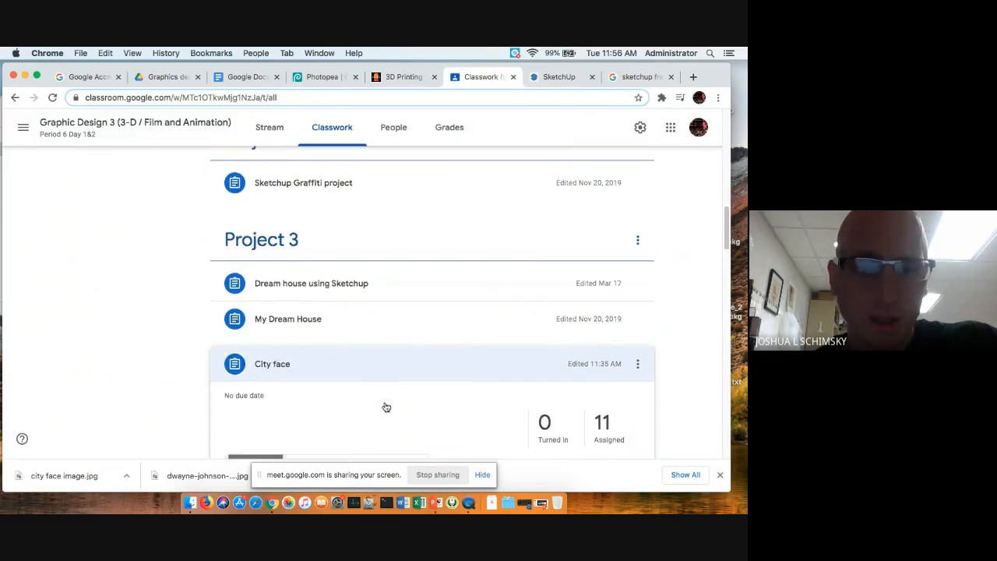